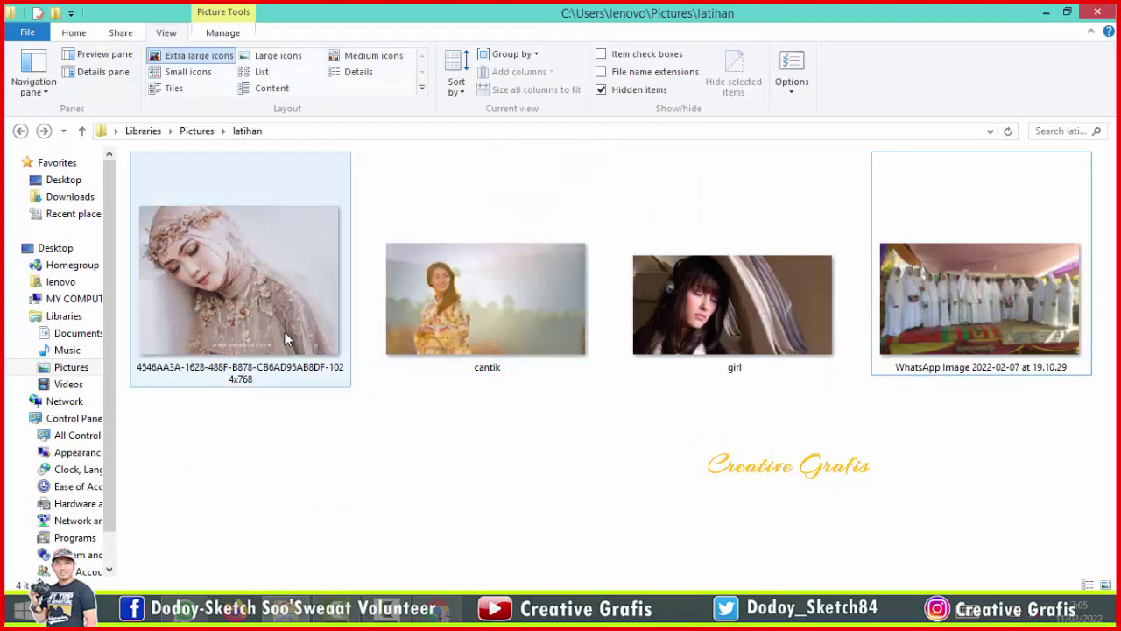
# - View the four photos in the latihan folder one by one, examining the image quality up close, and close the viewer
pyautogui.doubleClick(967, 310)
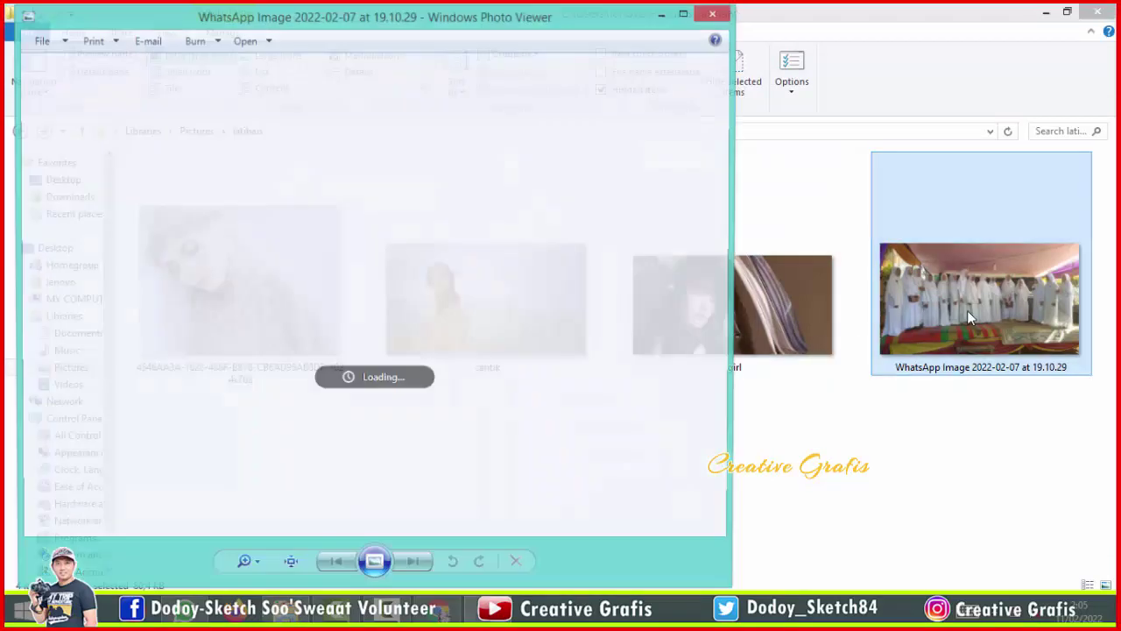
pyautogui.scroll(5, 363, 250)
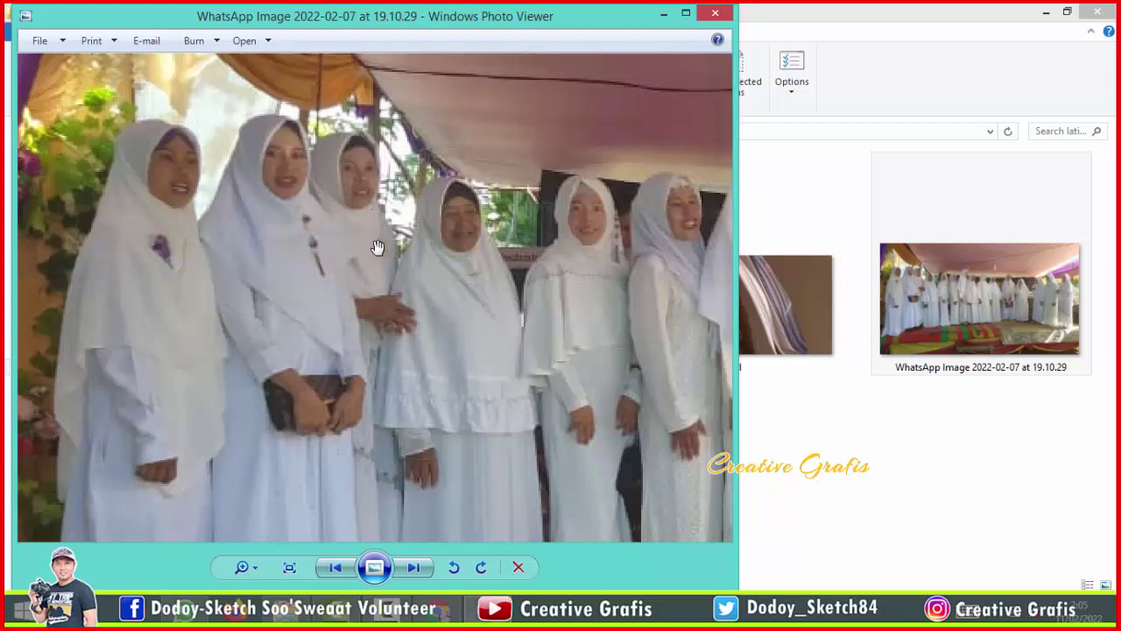
pyautogui.click(338, 568)
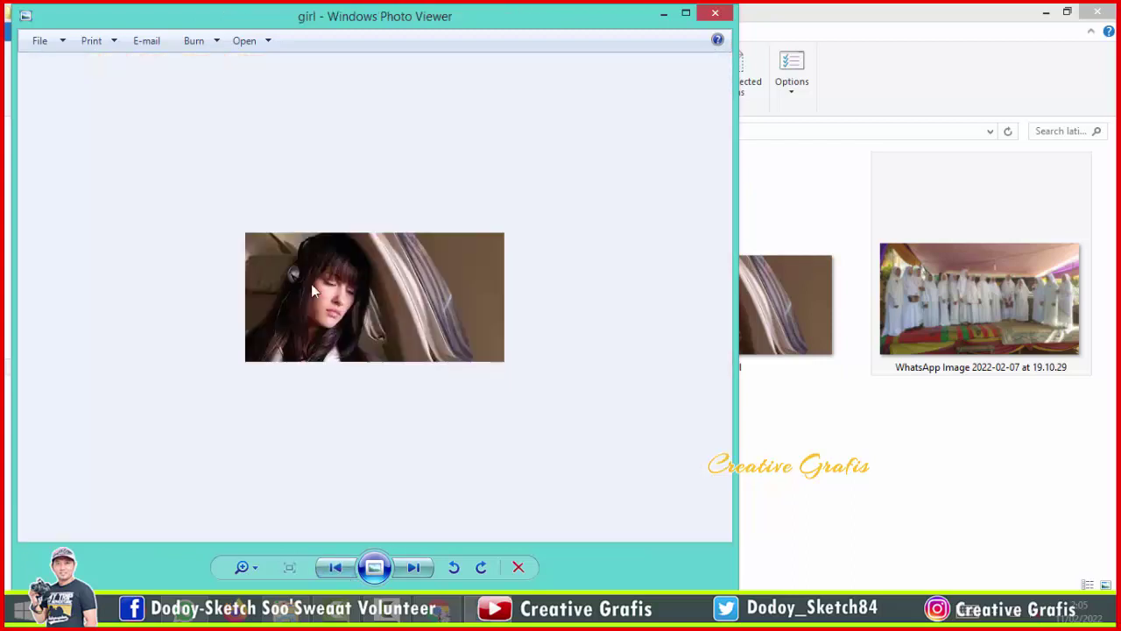
pyautogui.scroll(3, 312, 285)
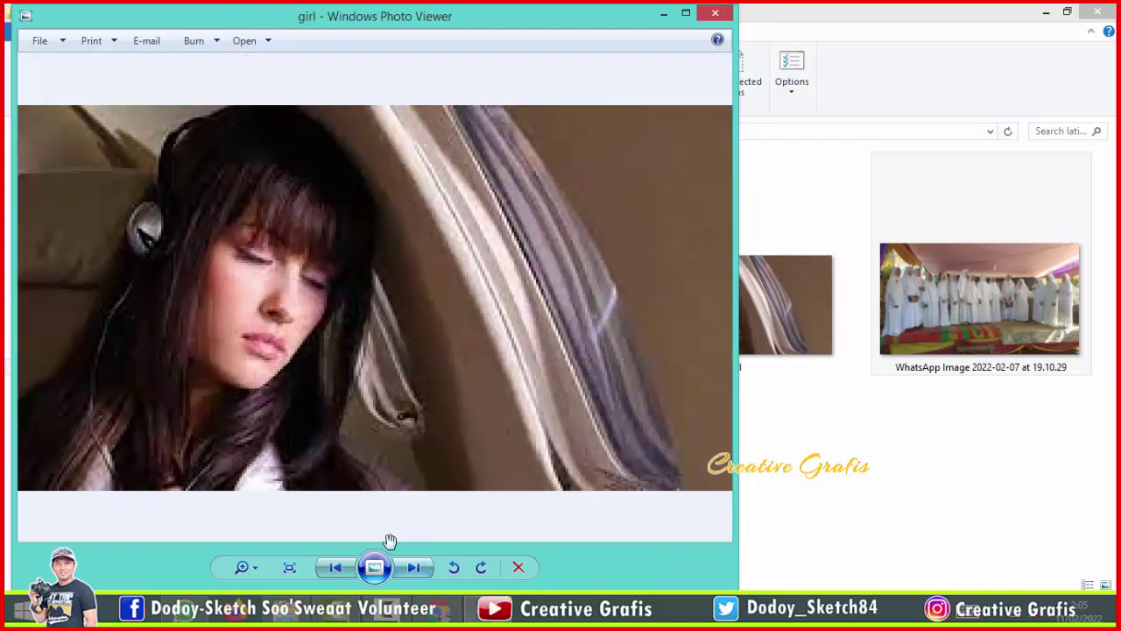
pyautogui.click(337, 567)
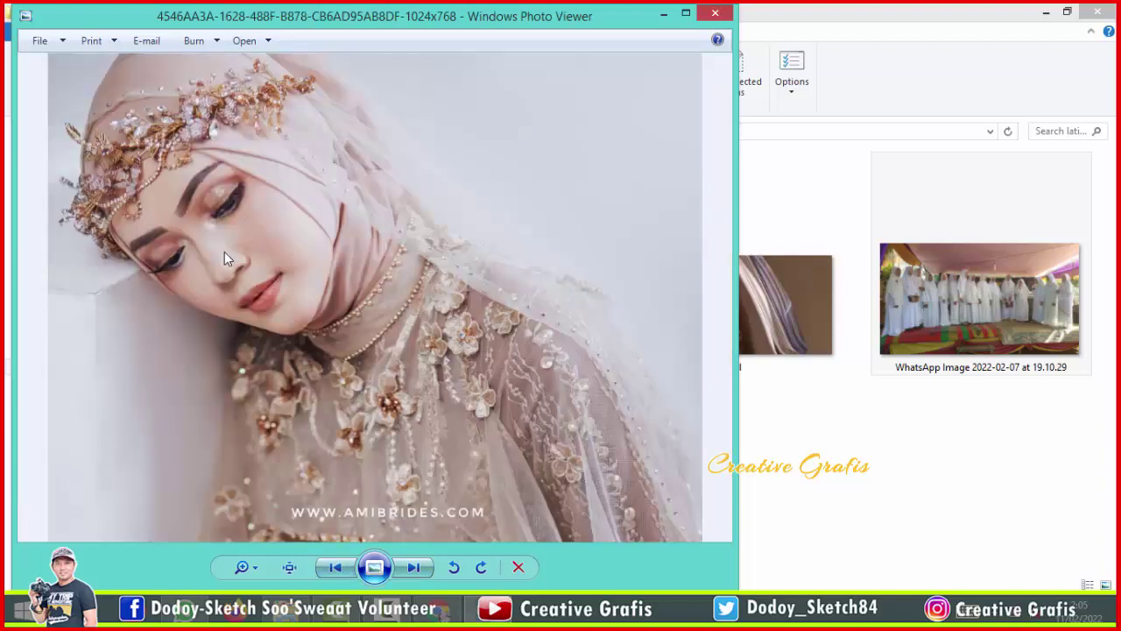
pyautogui.press('Left')
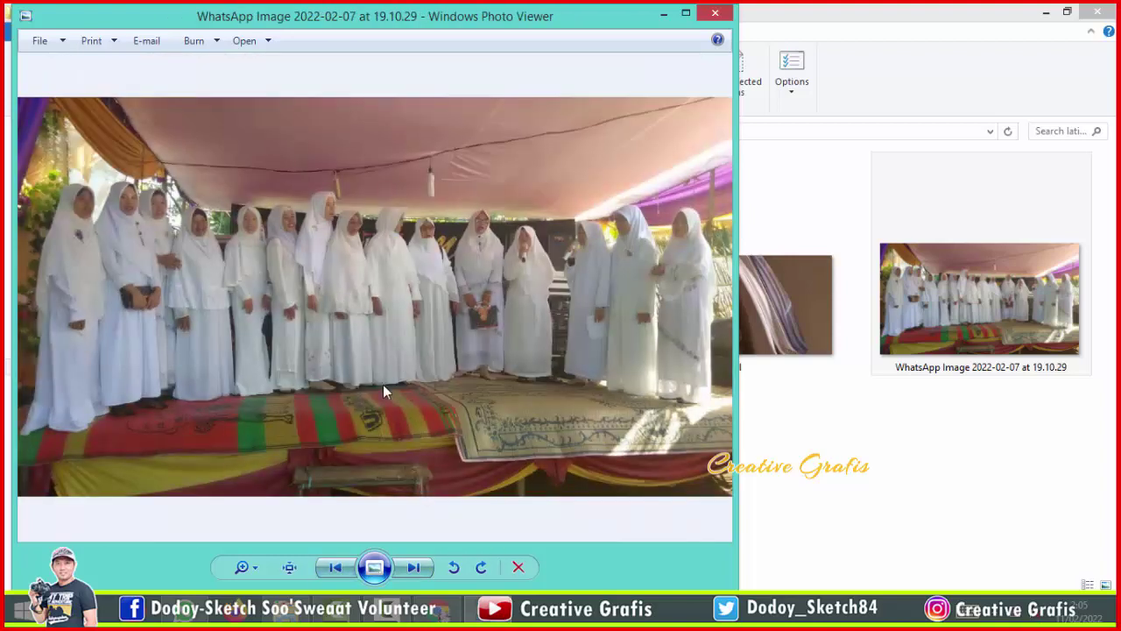
pyautogui.press('Left')
pyautogui.scroll(3, 242, 324)
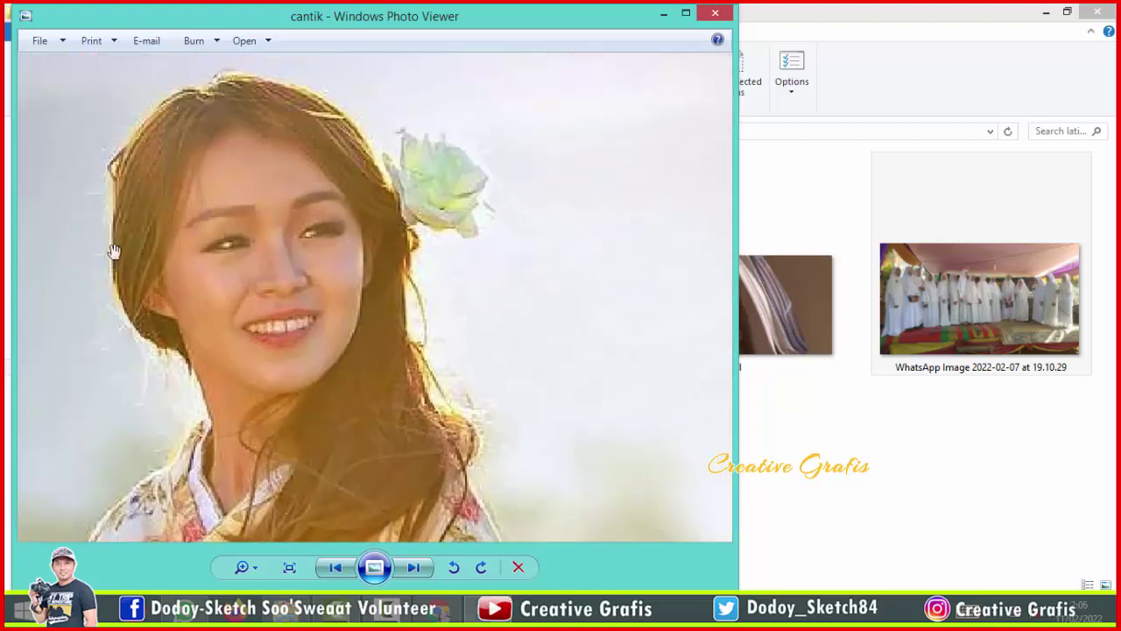
pyautogui.scroll(-3, 483, 207)
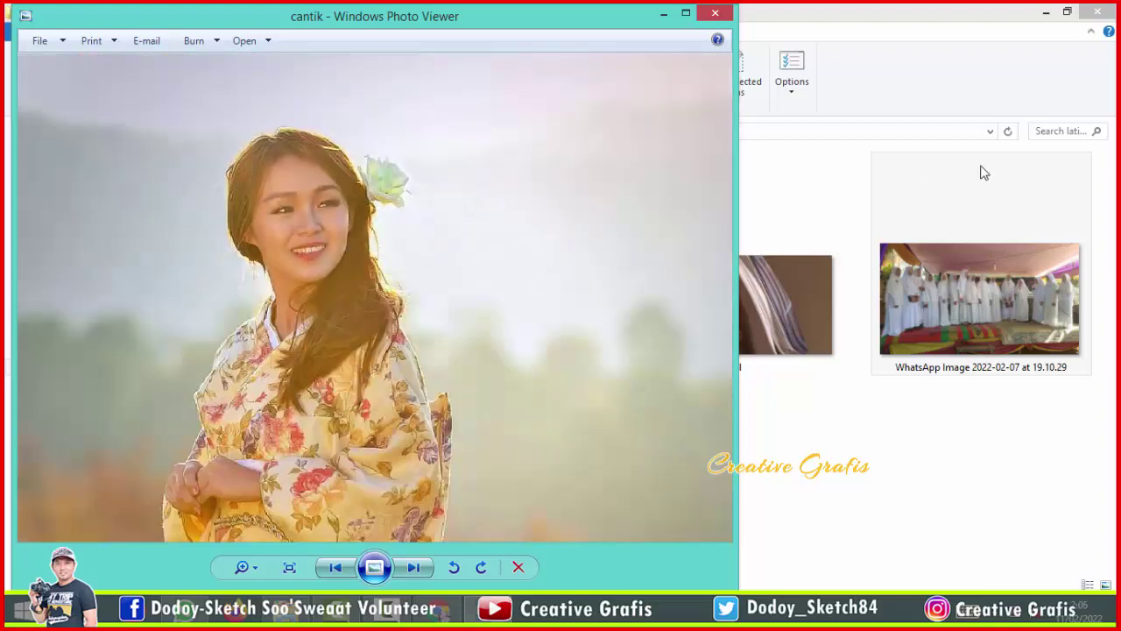
pyautogui.click(715, 13)
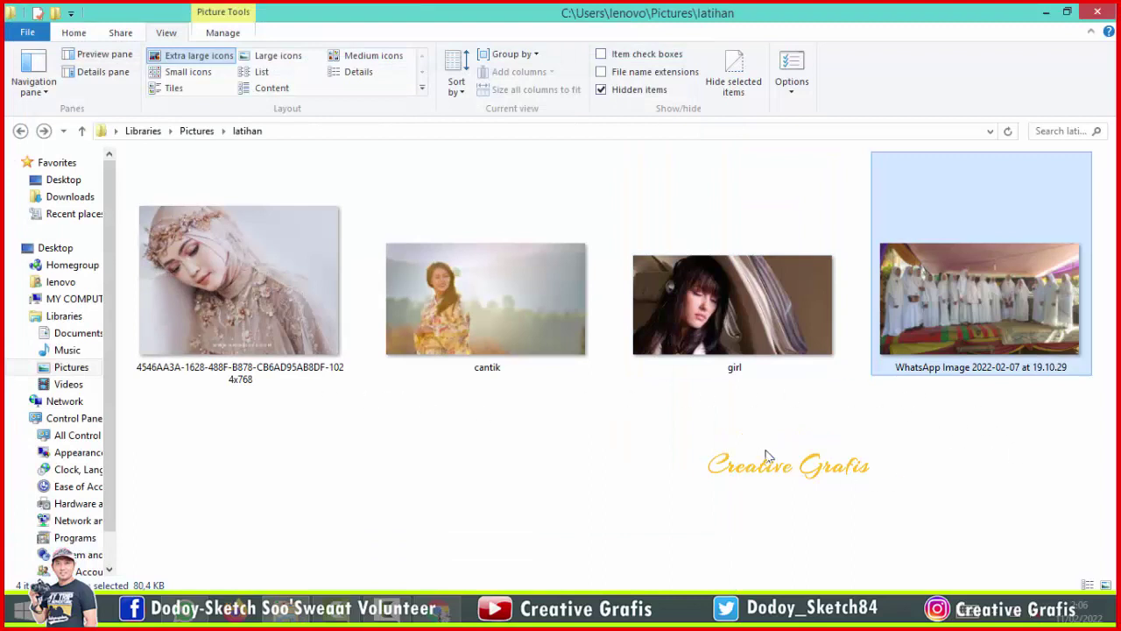
# - Check the file sizes of all four photos in a detailed listing and display the folder with large icons
pyautogui.moveTo(252, 444); pyautogui.dragTo(1043, 156)
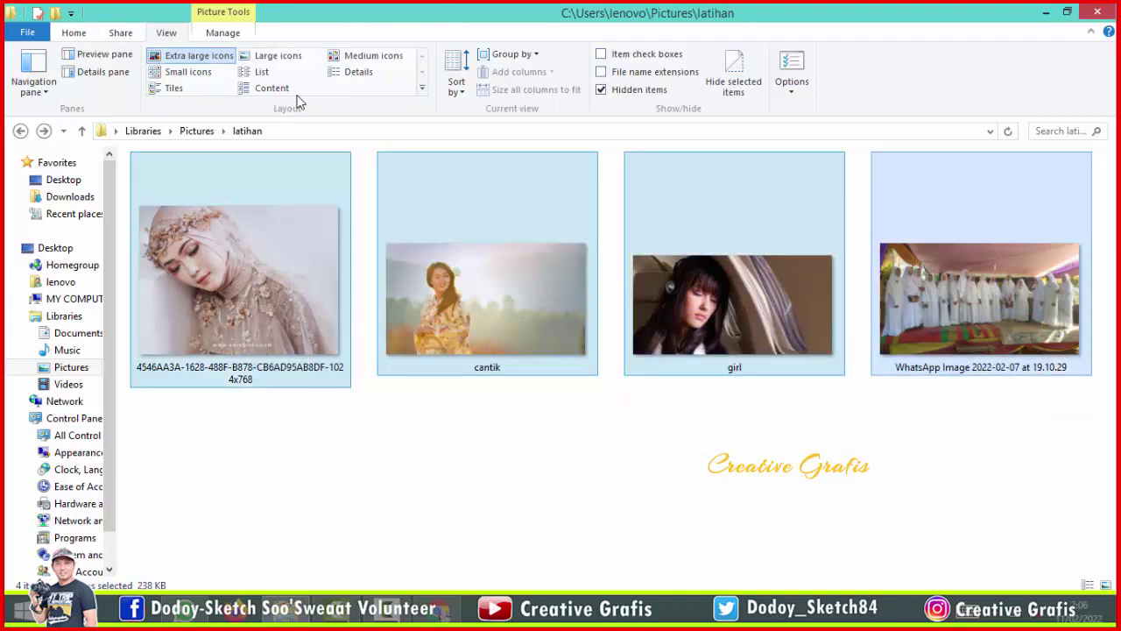
pyautogui.click(358, 72)
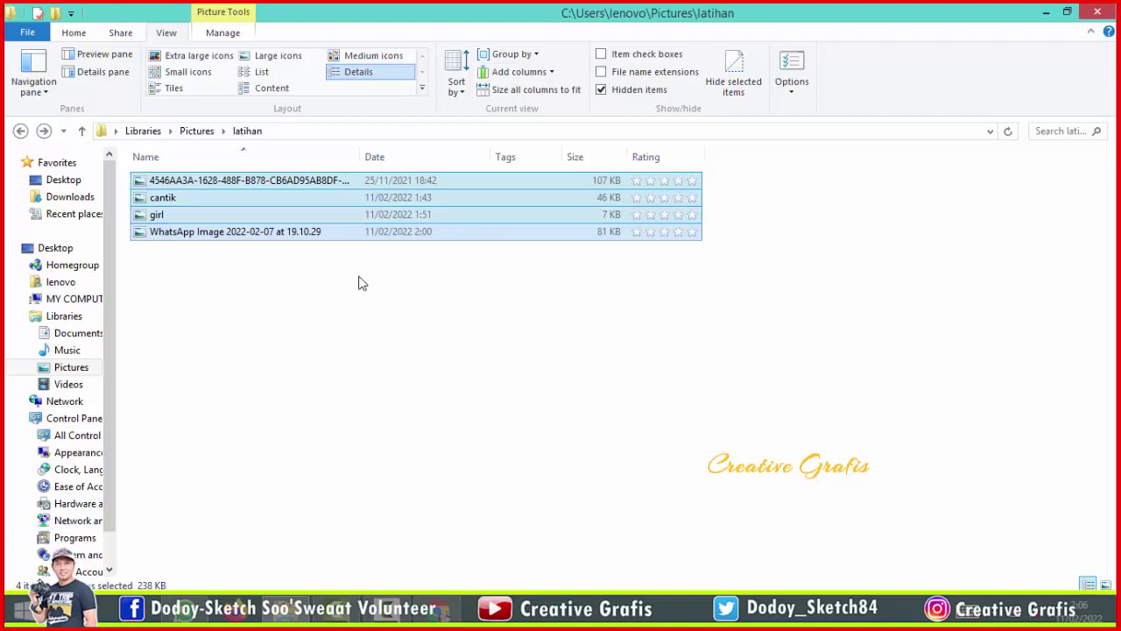
pyautogui.click(293, 56)
pyautogui.click(366, 351)
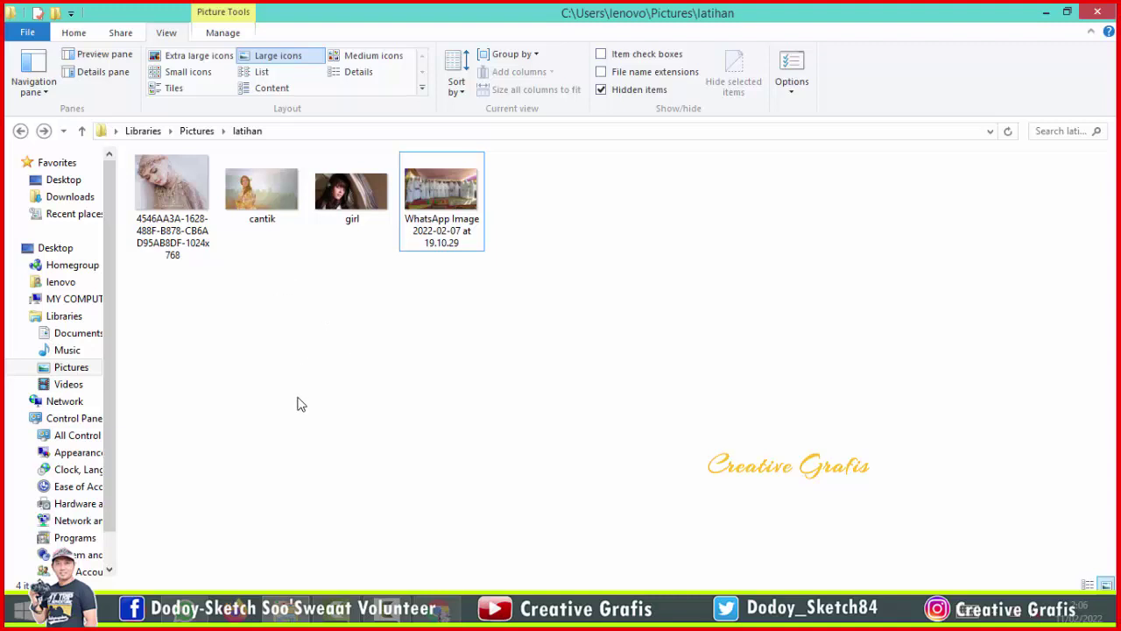
# - In Chrome, search Google for "enhance photo" and open the free Let's Enhance tool, keeping only one tab of it
pyautogui.click(430, 614)
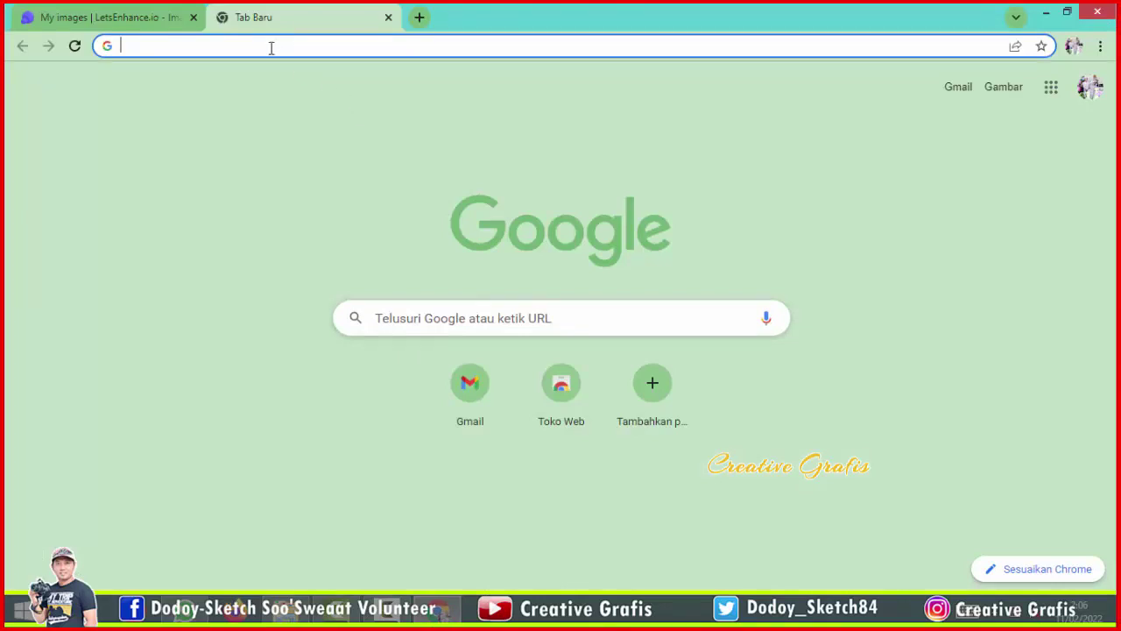
pyautogui.write('e')
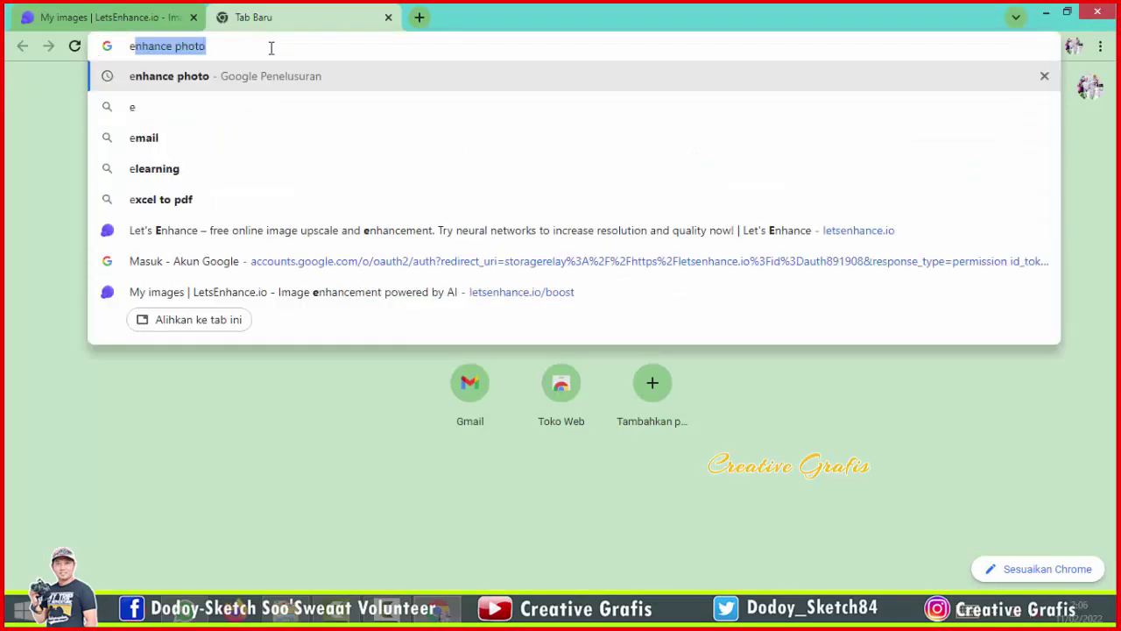
pyautogui.write('nhance')
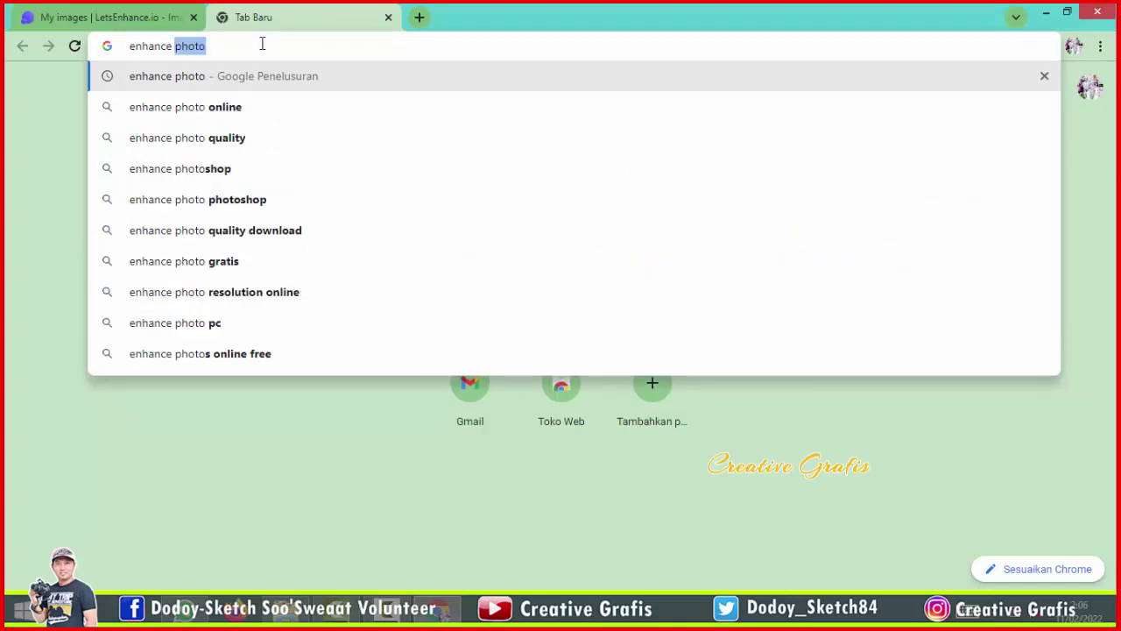
pyautogui.press('Return')
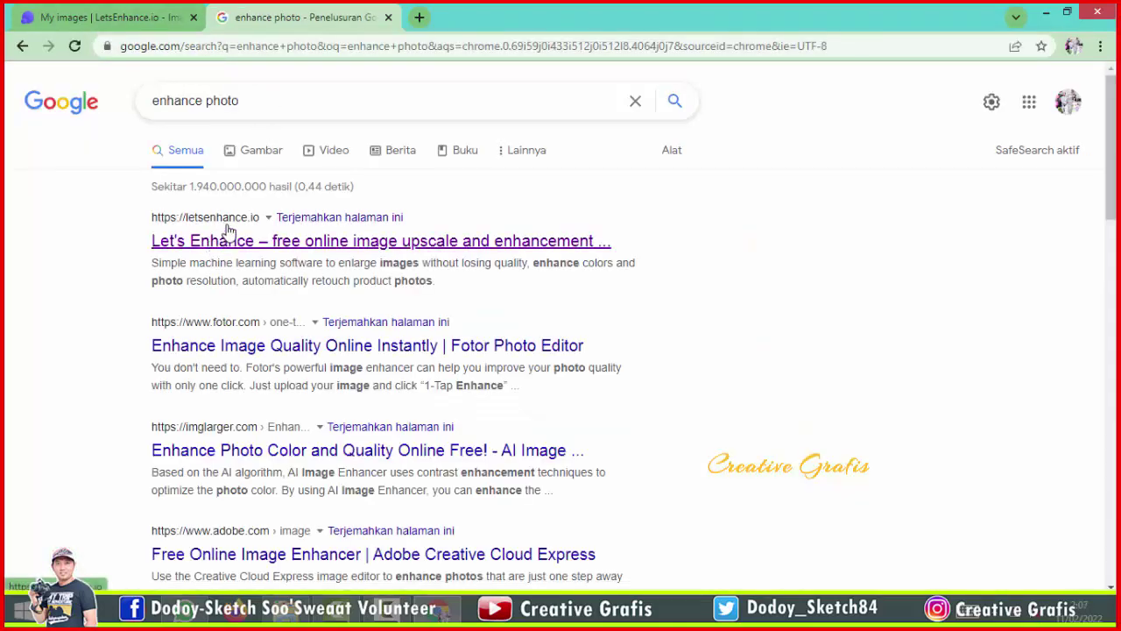
pyautogui.click(230, 230)
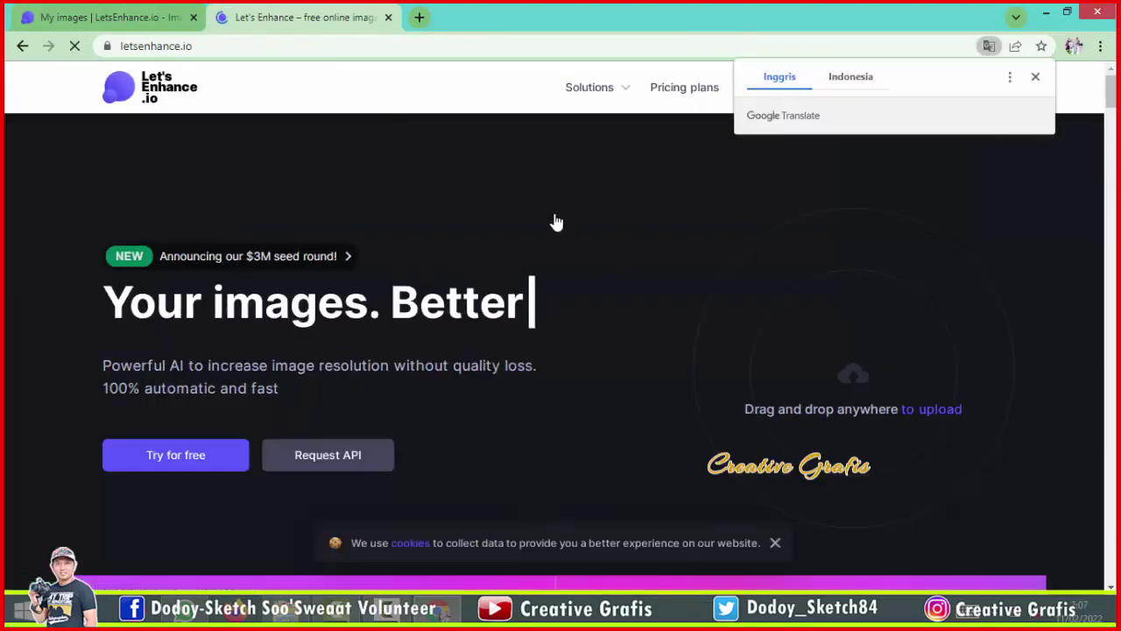
pyautogui.click(176, 456)
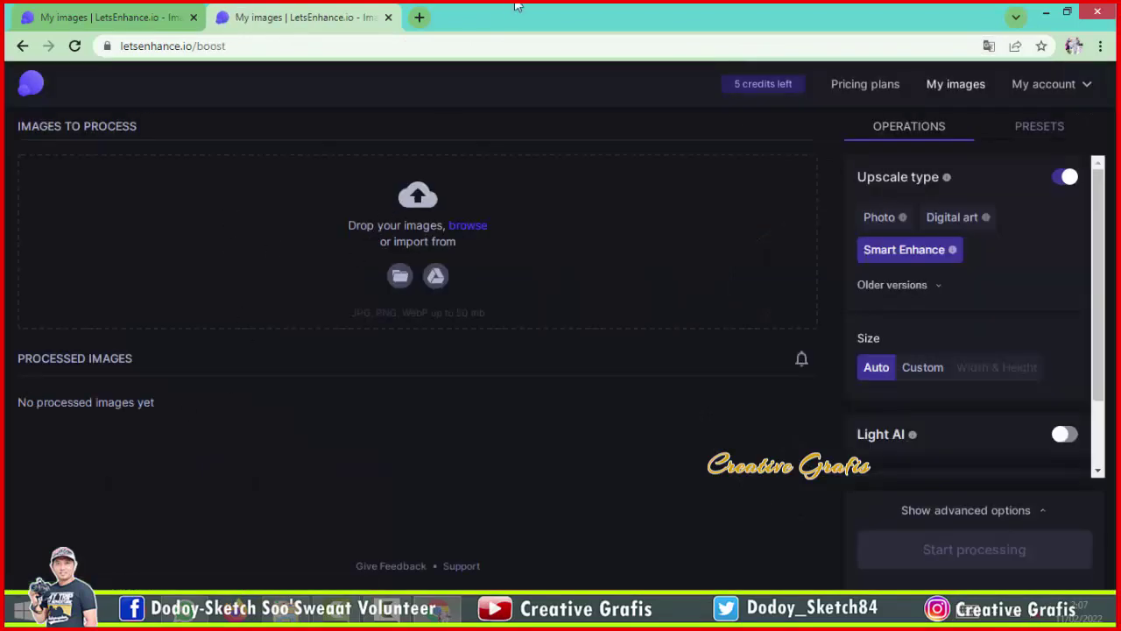
pyautogui.click(388, 17)
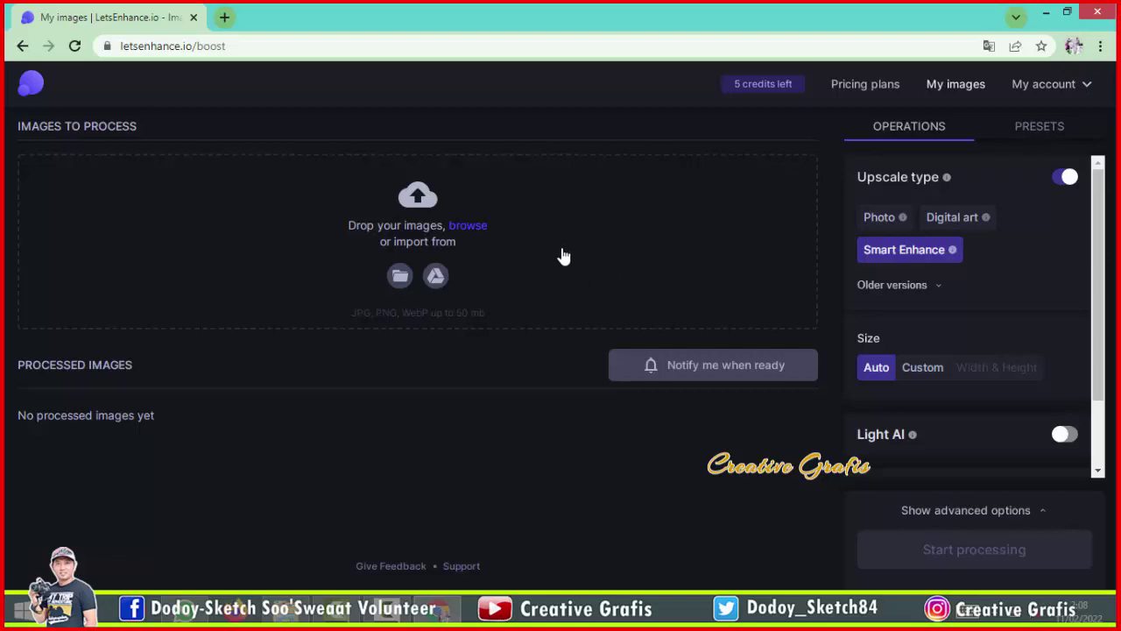
# - Add the 4546AA3A portrait of the woman in the beaded hijab from the latihan folder to the images to process
pyautogui.click(399, 280)
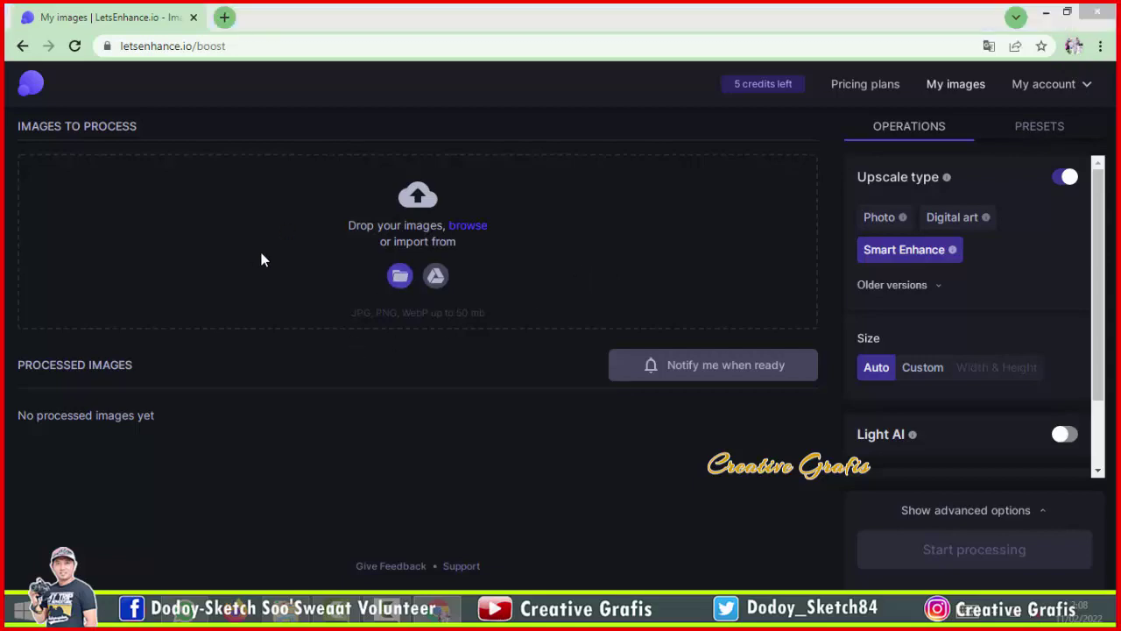
pyautogui.click(881, 58)
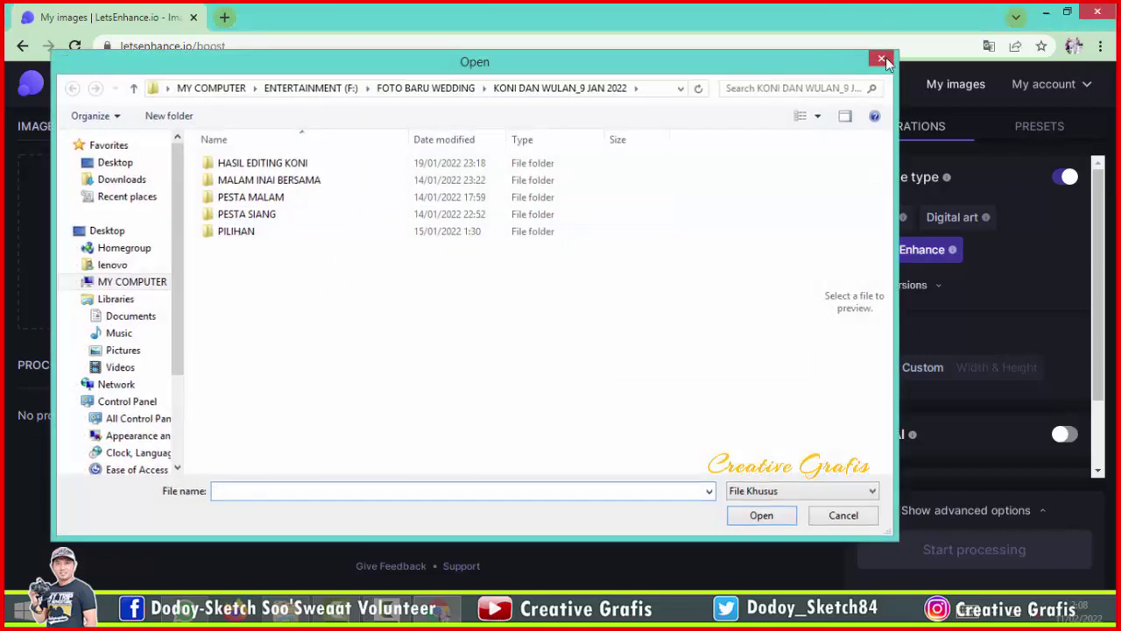
pyautogui.click(285, 611)
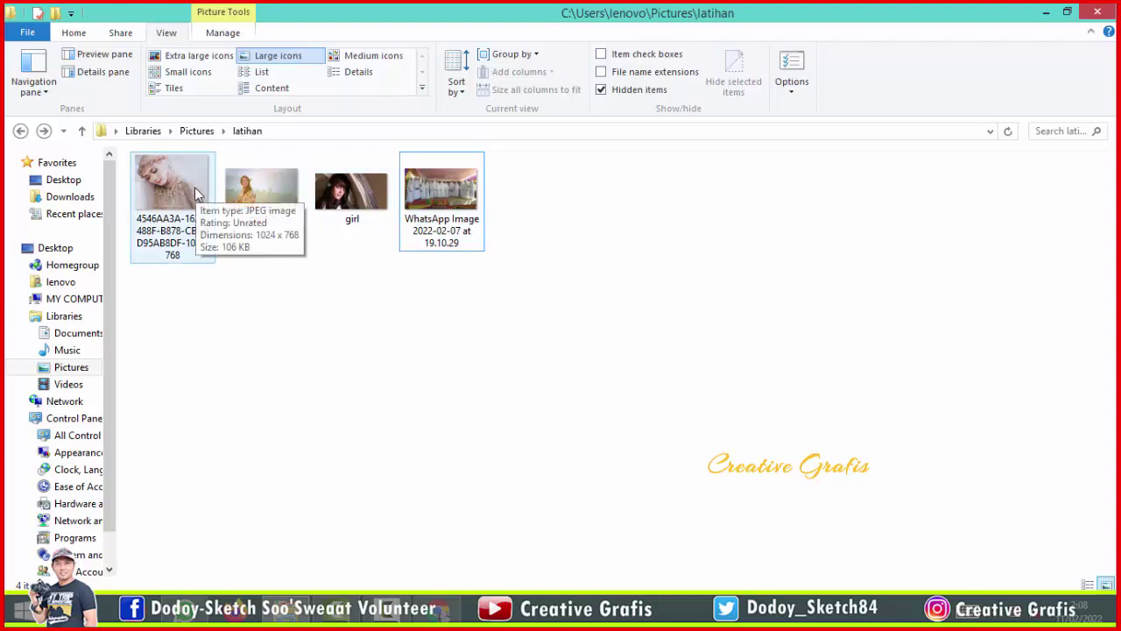
pyautogui.moveTo(198, 208); pyautogui.dragTo(457, 254)
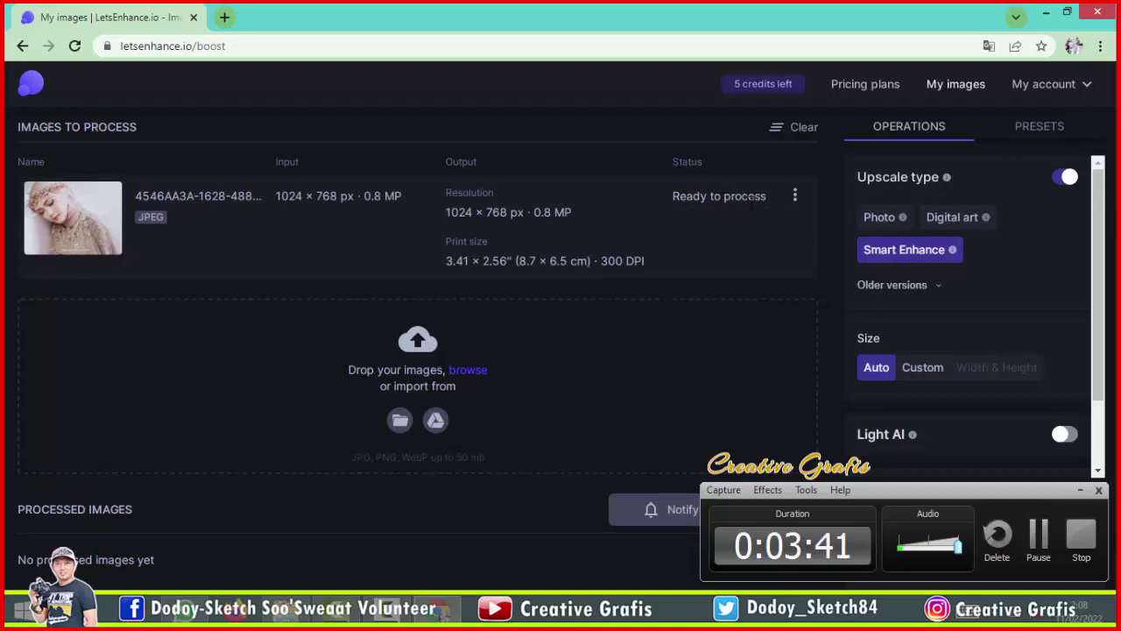
pyautogui.click(1081, 490)
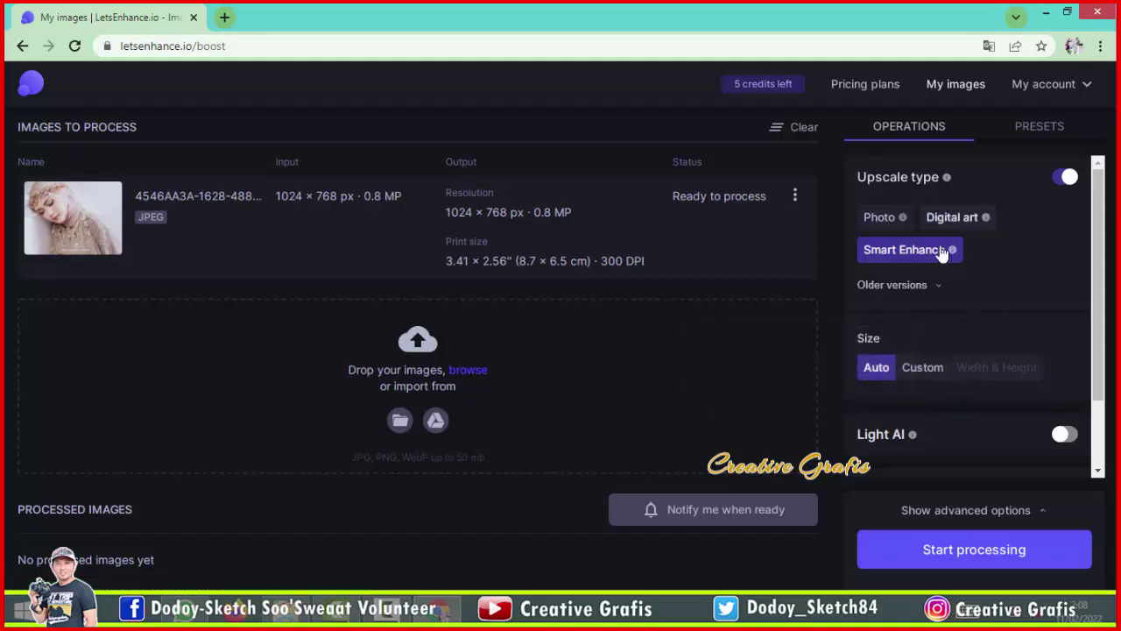
# - Keep the size on Auto and start processing the portrait with Smart Enhance
pyautogui.scroll(-1, 981, 397)
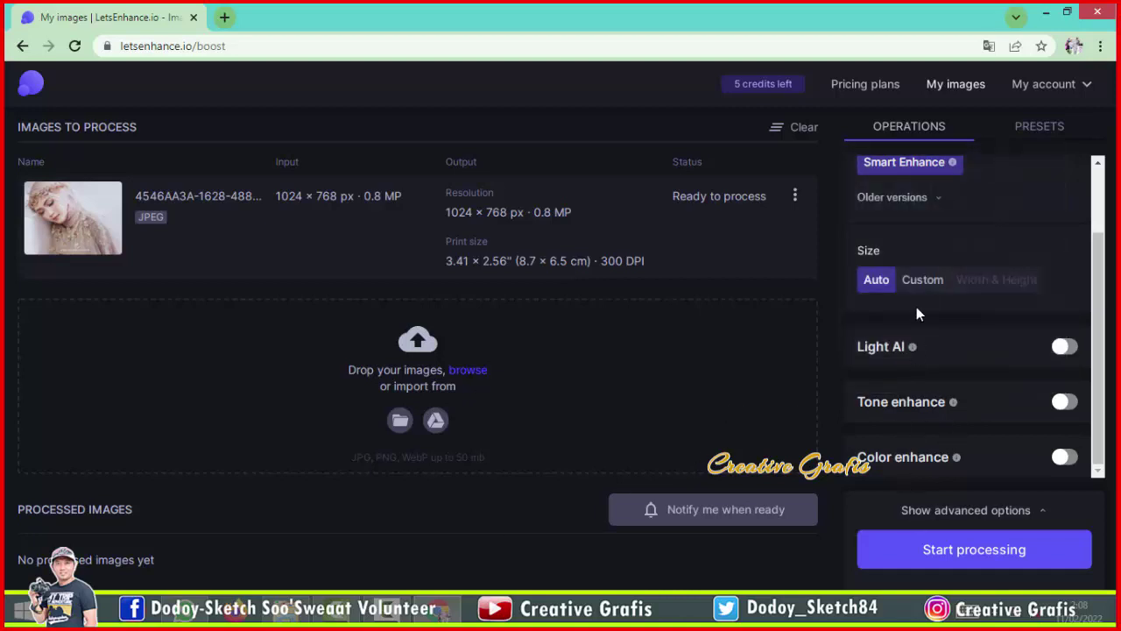
pyautogui.click(923, 282)
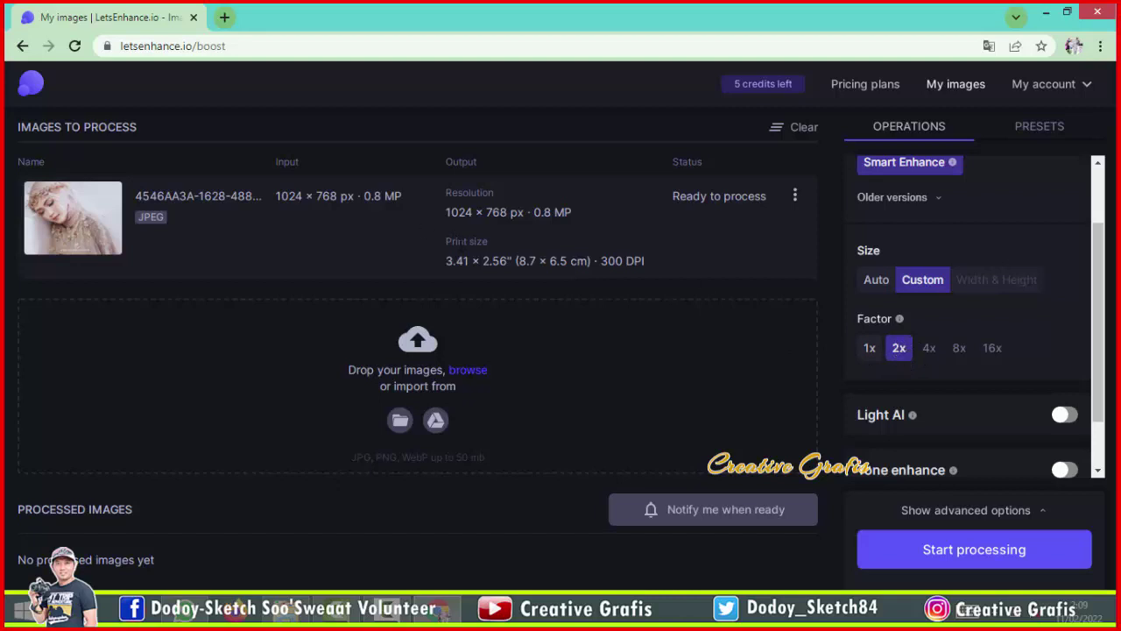
pyautogui.click(880, 289)
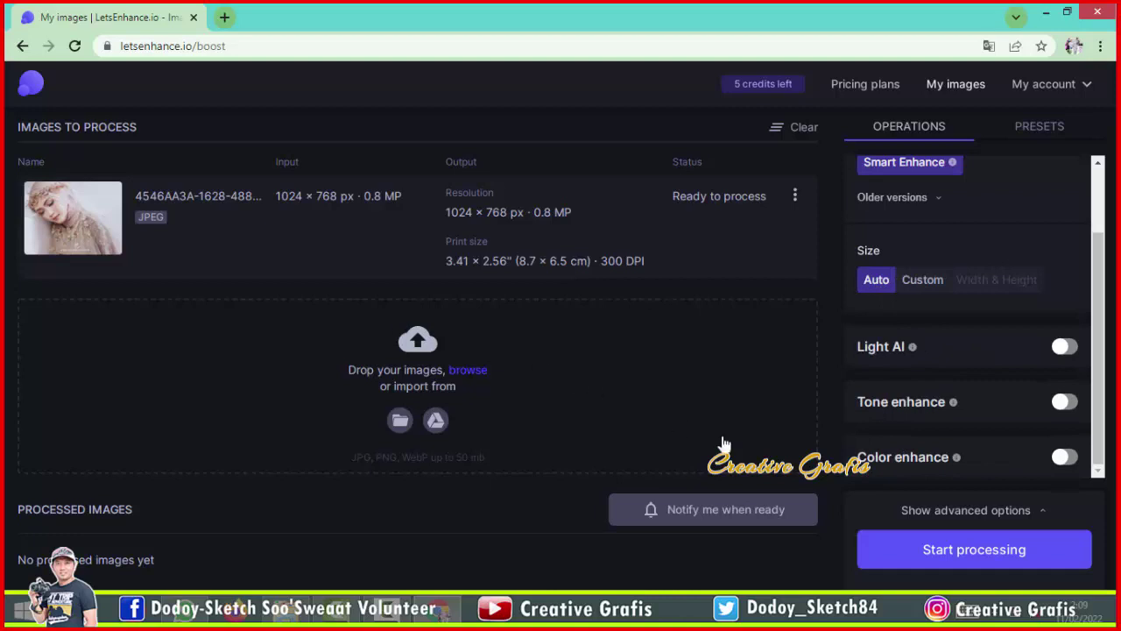
pyautogui.click(962, 568)
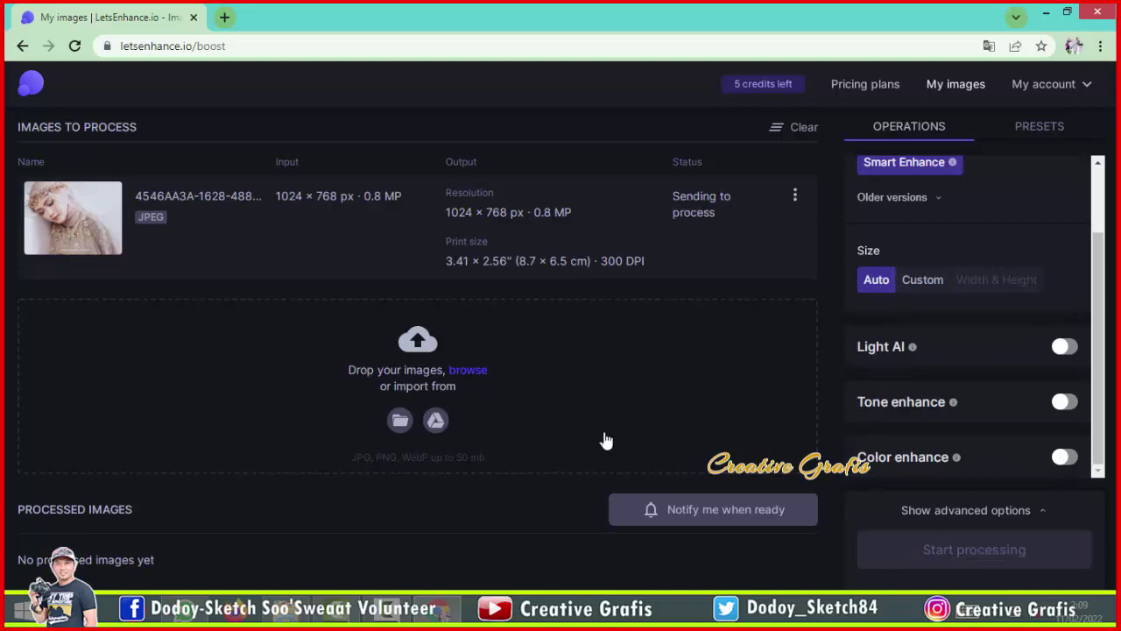
# - Wait for the portrait to finish processing and download the enhanced image
pyautogui.scroll(-1, 355, 443)
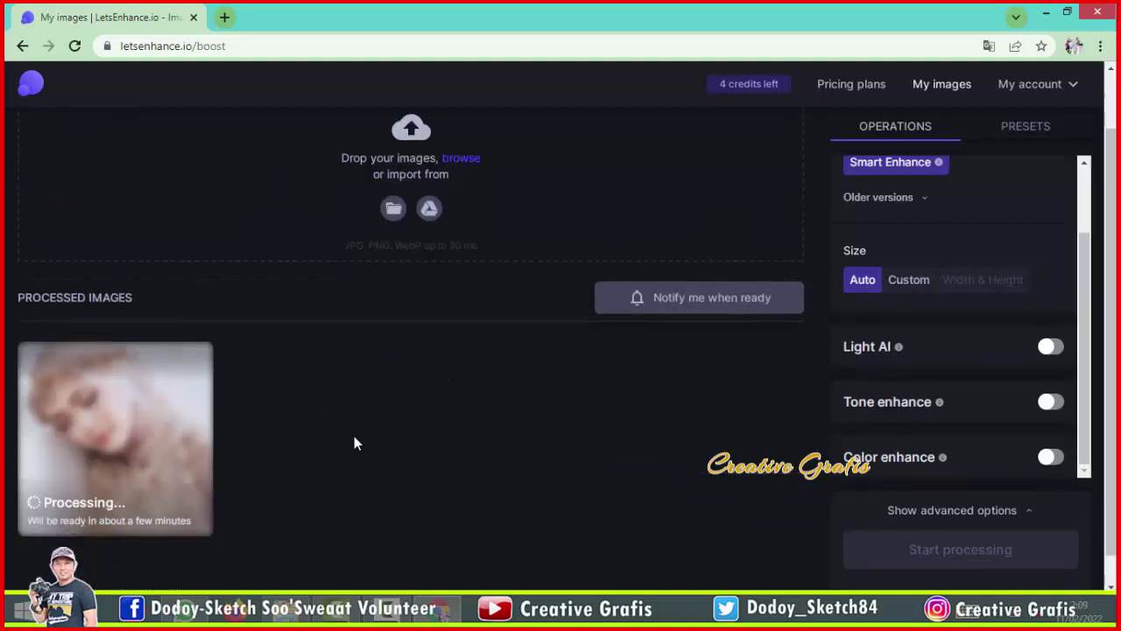
pyautogui.scroll(1, 358, 368)
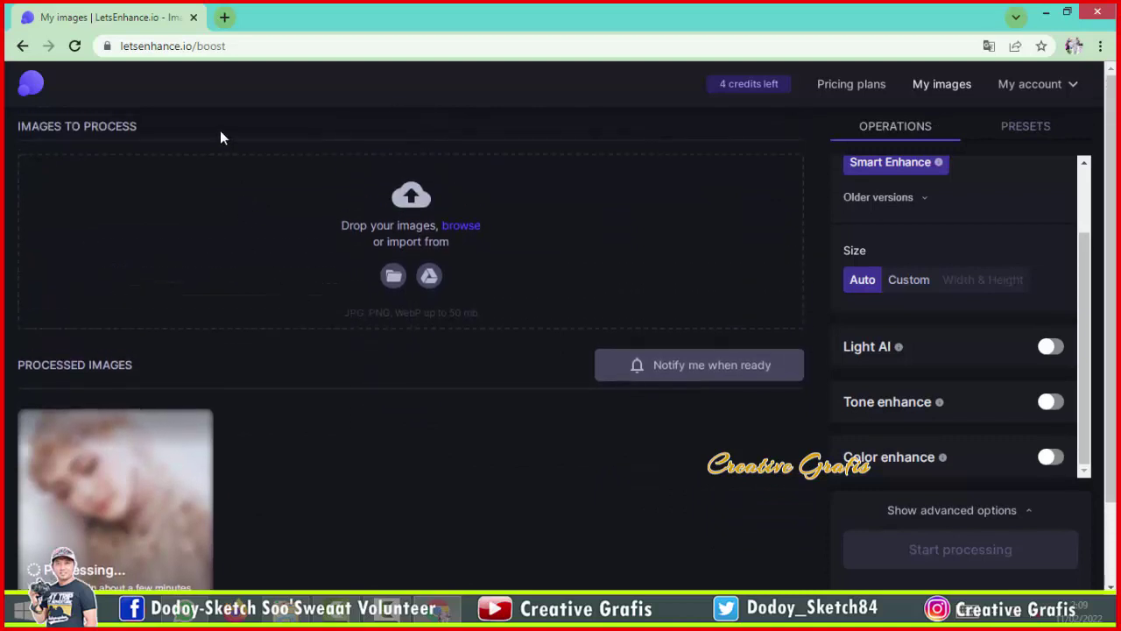
pyautogui.scroll(-1, 115, 517)
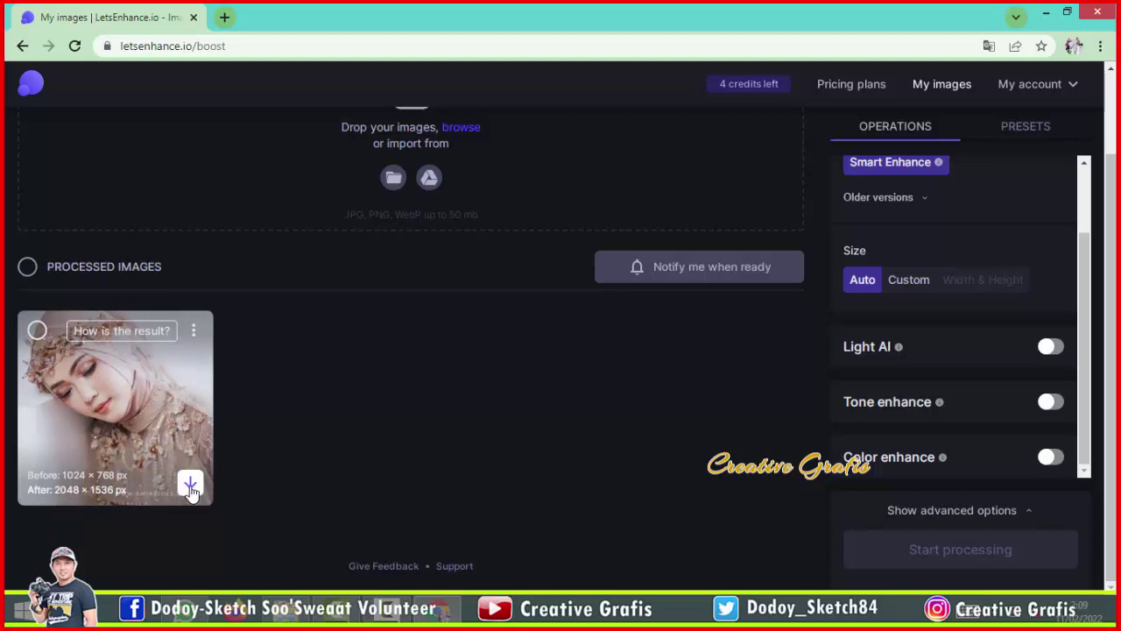
pyautogui.click(190, 484)
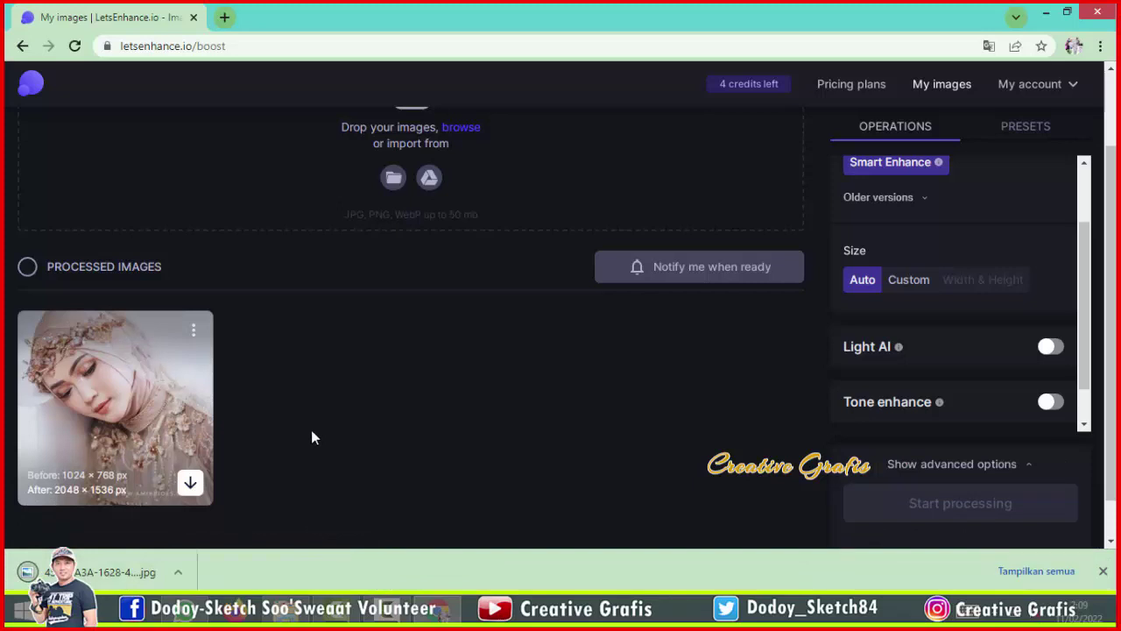
# - Open the WhatsApp Image 2022-02-07 at 19.10.29 group photo from the latihan folder, inspect it up close and close it
pyautogui.scroll(2, 333, 447)
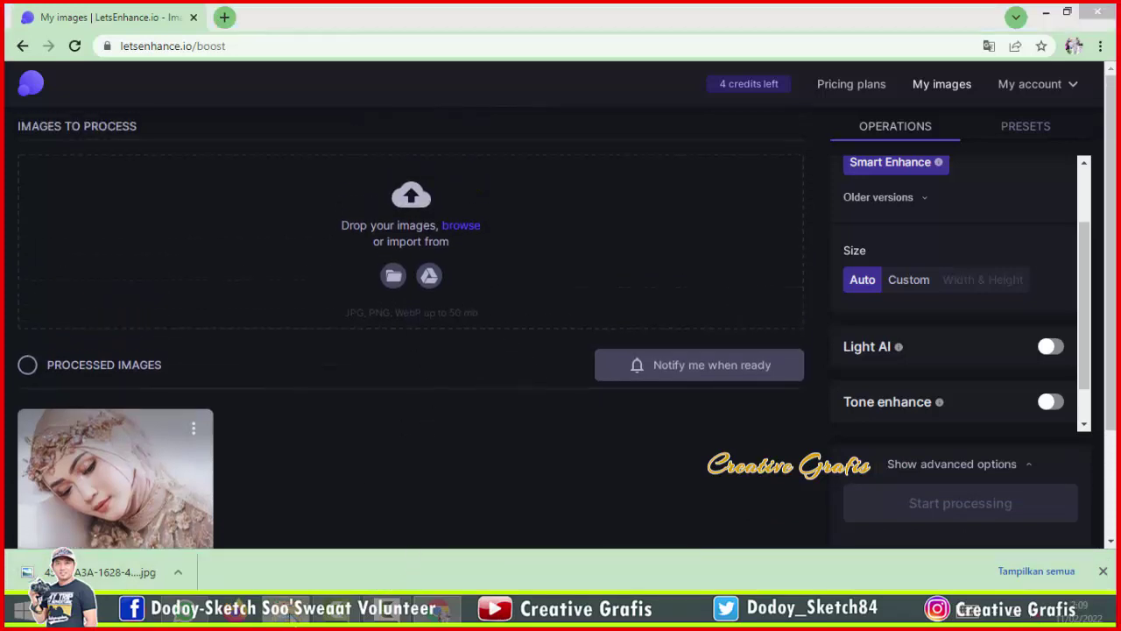
pyautogui.click(295, 616)
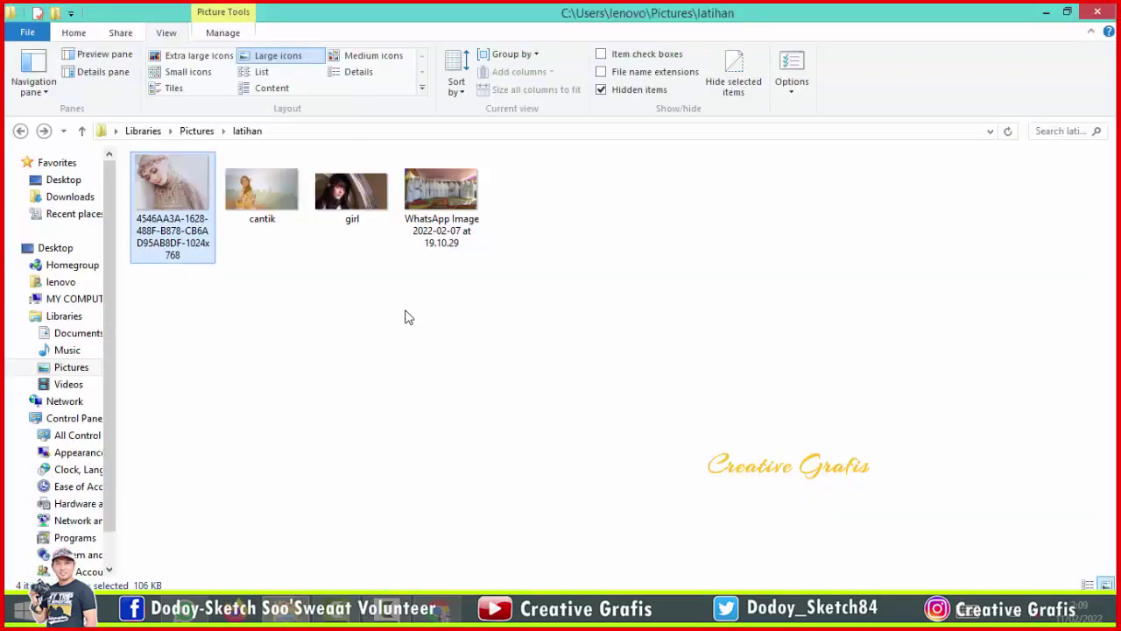
pyautogui.click(453, 238)
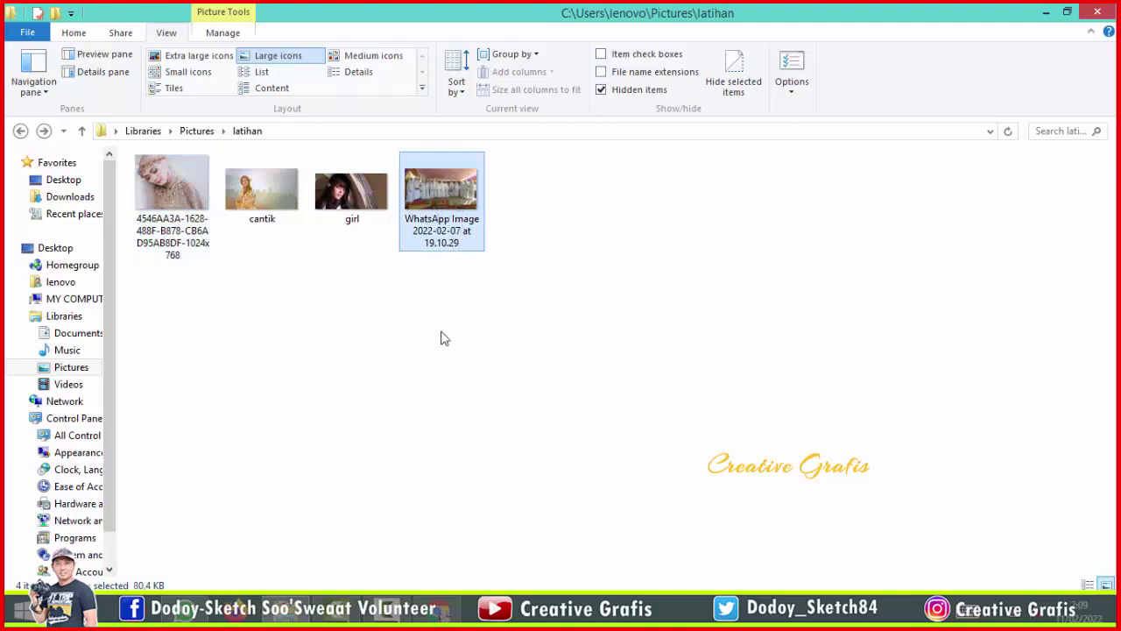
pyautogui.moveTo(457, 220)
pyautogui.doubleClick(442, 207)
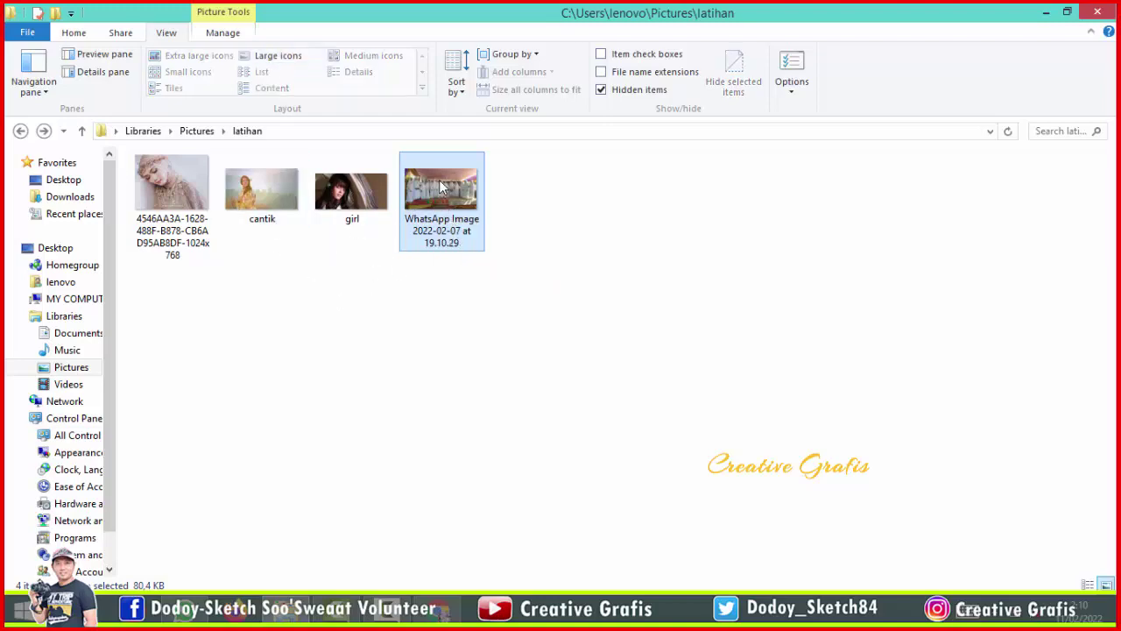
pyautogui.scroll(3, 373, 302)
pyautogui.scroll(-3, 225, 230)
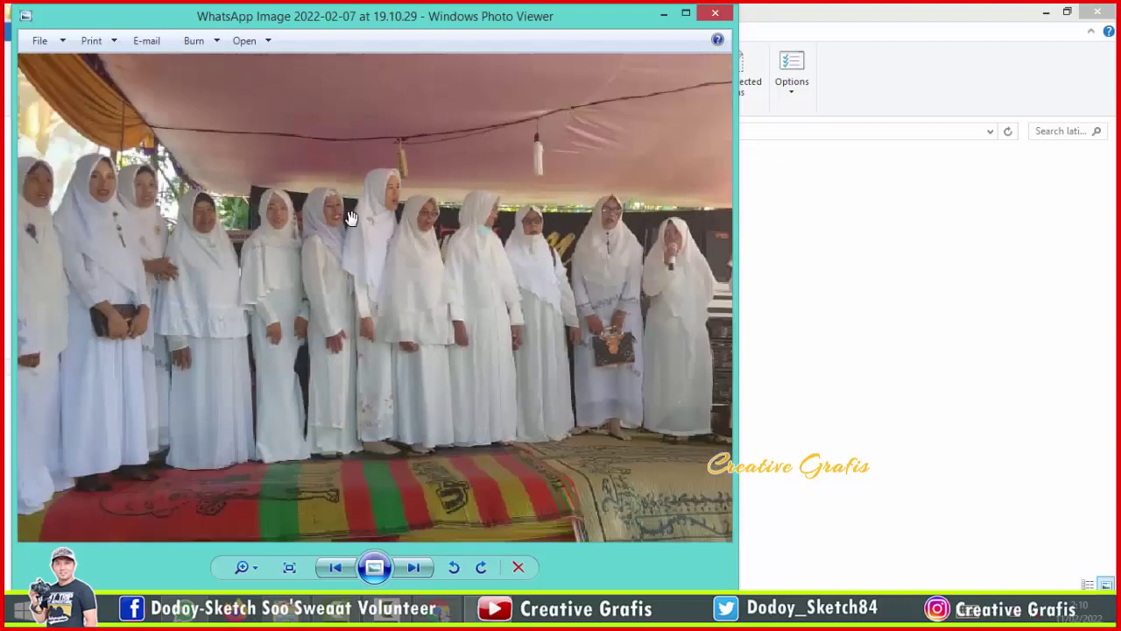
pyautogui.click(715, 12)
# - Add the cantik and girl photos from the latihan folder to the images to process and start processing both
pyautogui.moveTo(372, 312); pyautogui.dragTo(250, 158)
pyautogui.moveTo(338, 231); pyautogui.dragTo(486, 263)
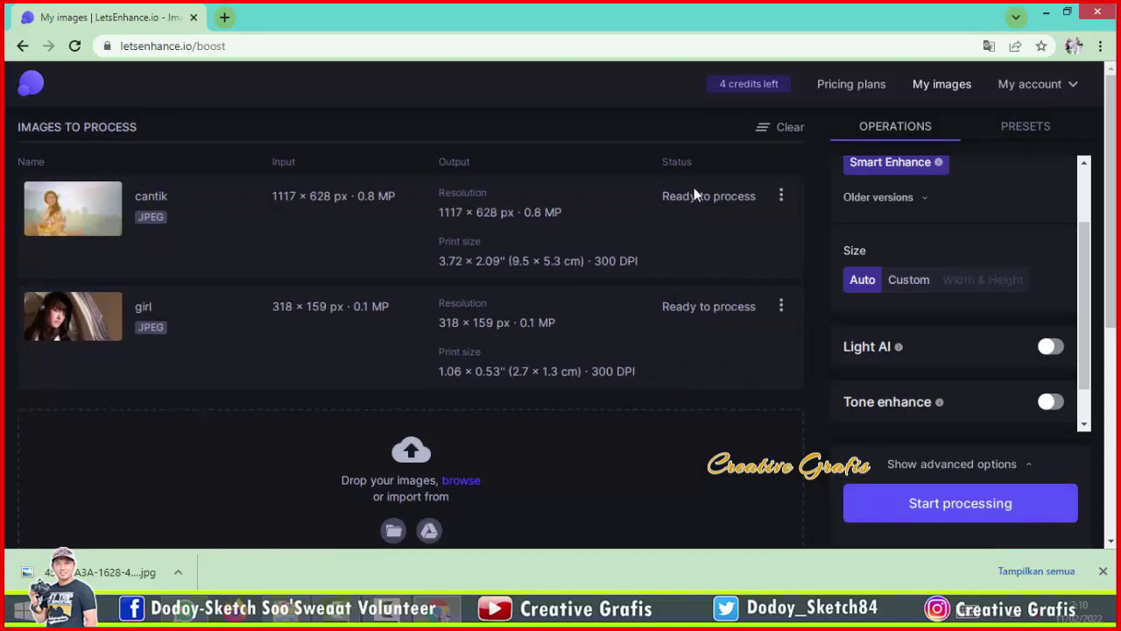
pyautogui.click(978, 505)
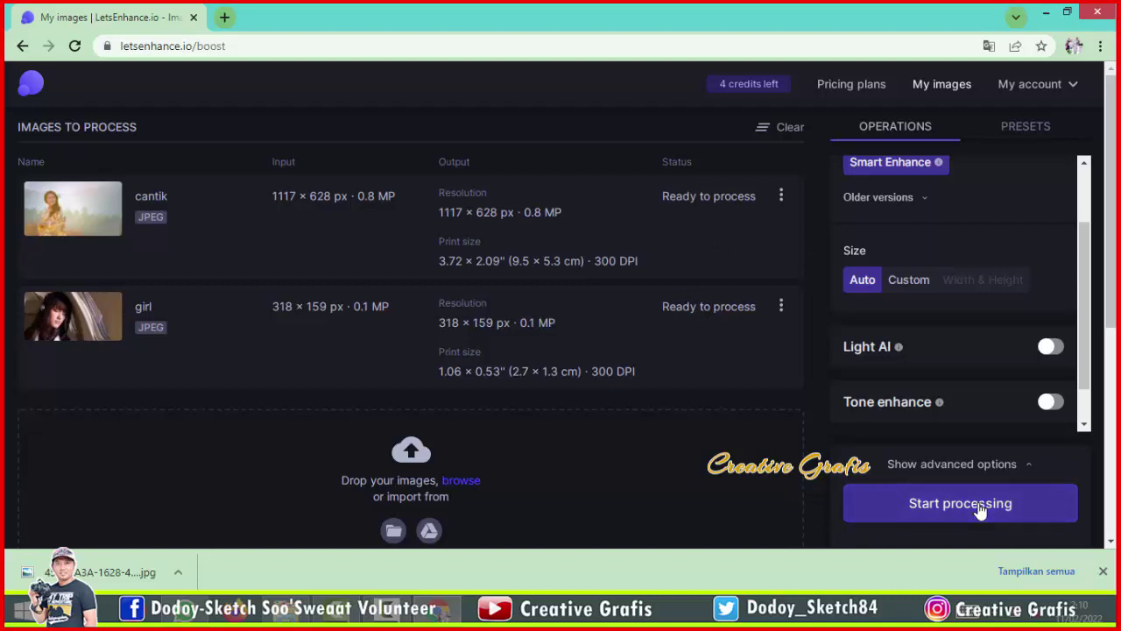
# - Wait for the cantik and girl photos to finish processing and download both enhanced images
pyautogui.scroll(-1, 674, 421)
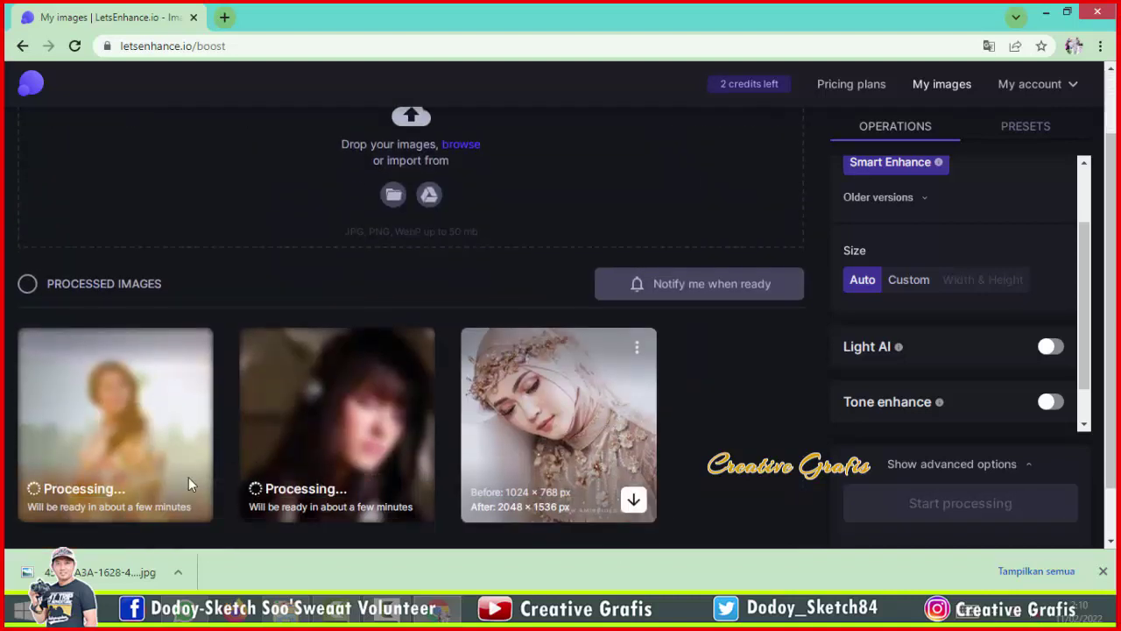
pyautogui.scroll(1, 418, 392)
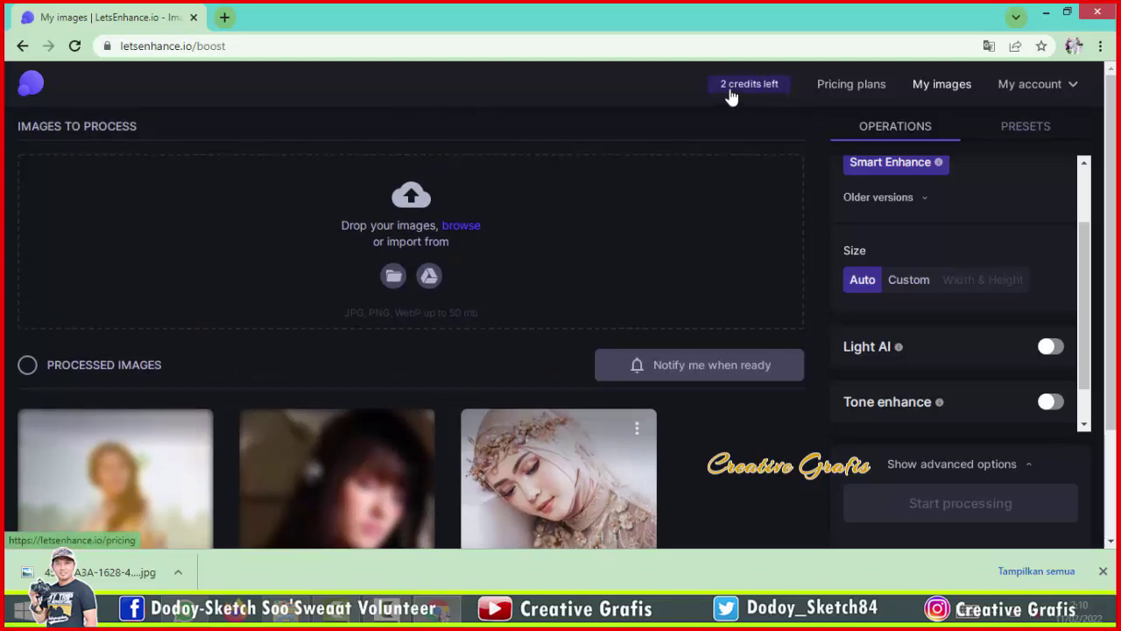
pyautogui.scroll(-2, 420, 481)
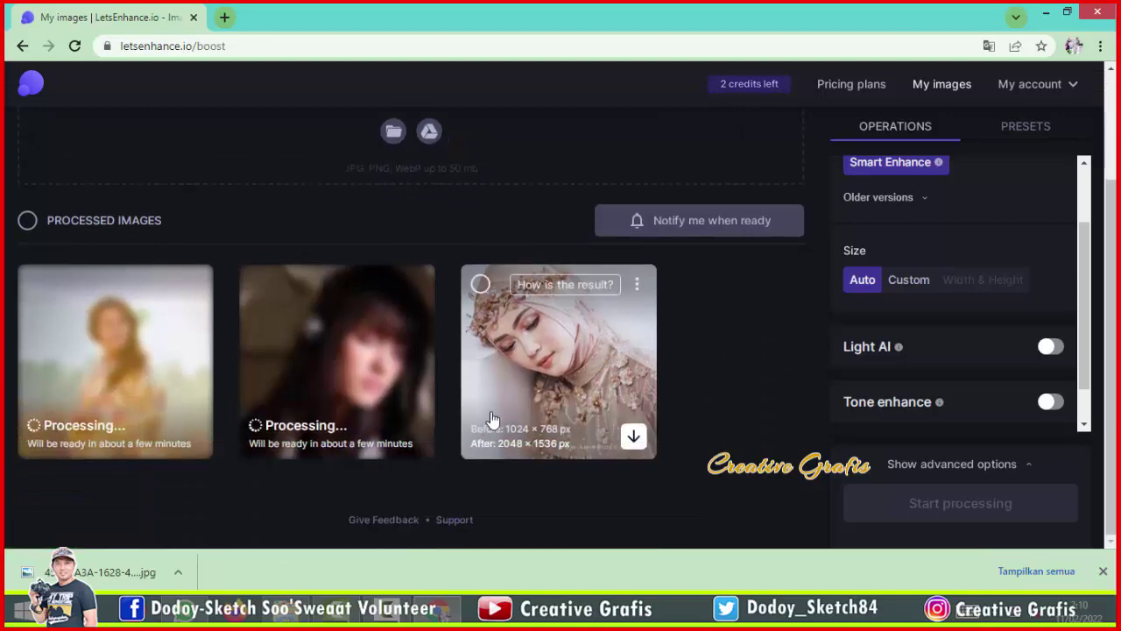
pyautogui.scroll(2, 520, 408)
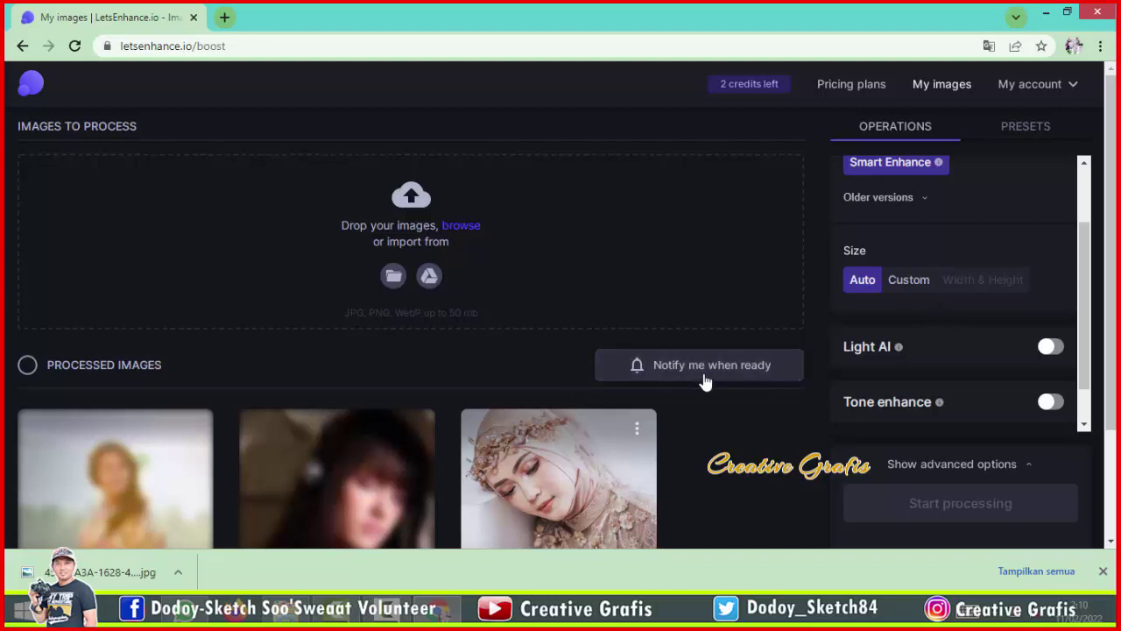
pyautogui.scroll(-2, 555, 316)
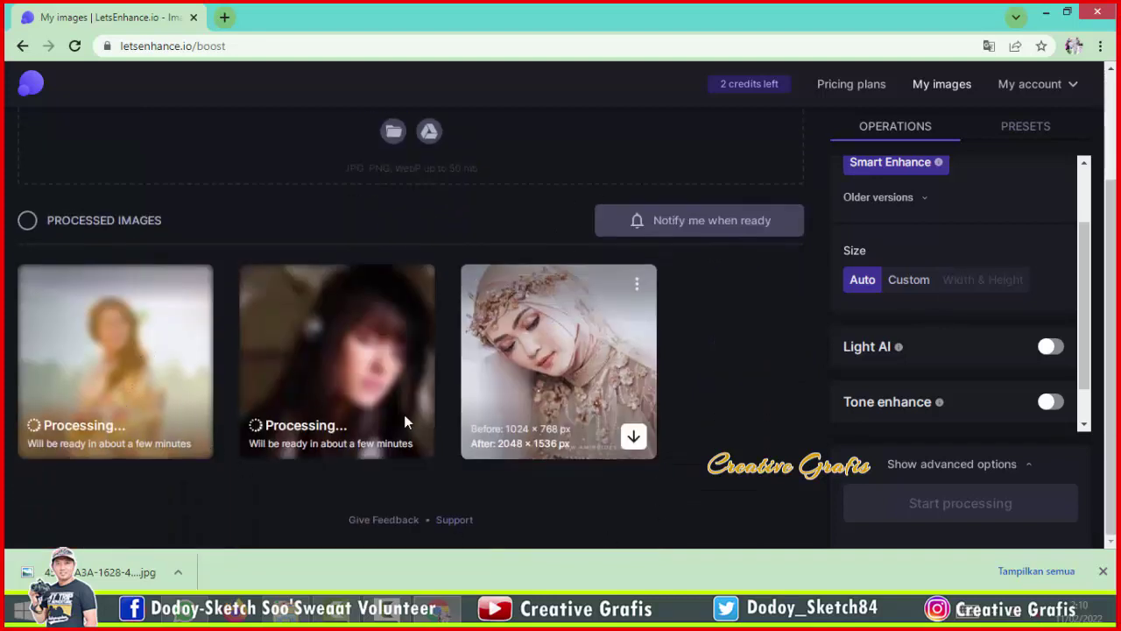
pyautogui.scroll(2, 731, 390)
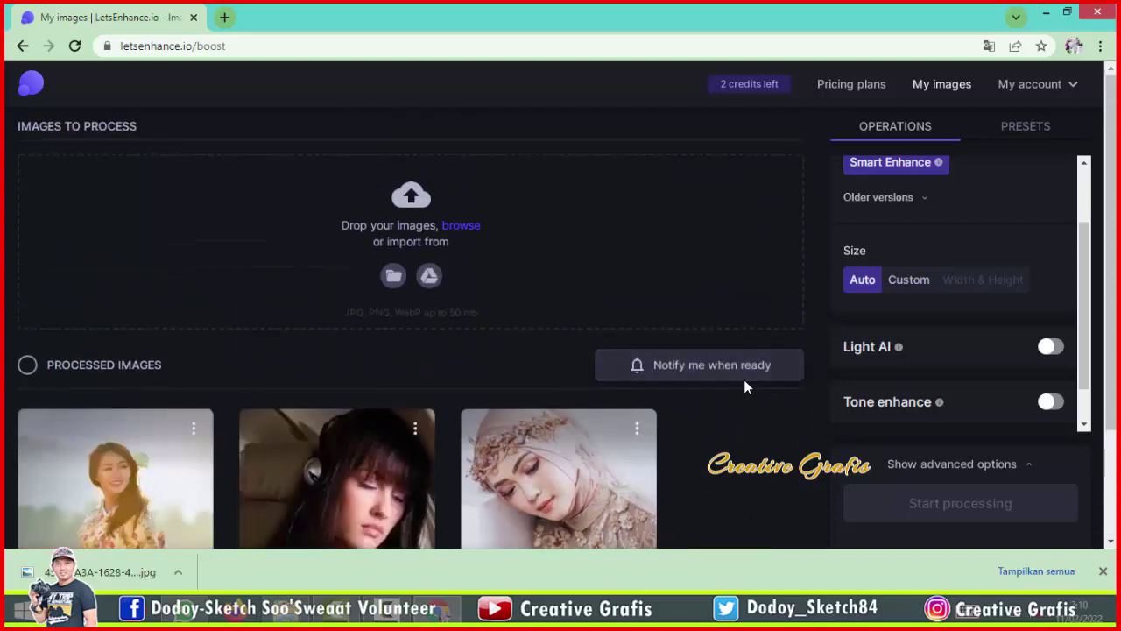
pyautogui.scroll(-2, 663, 388)
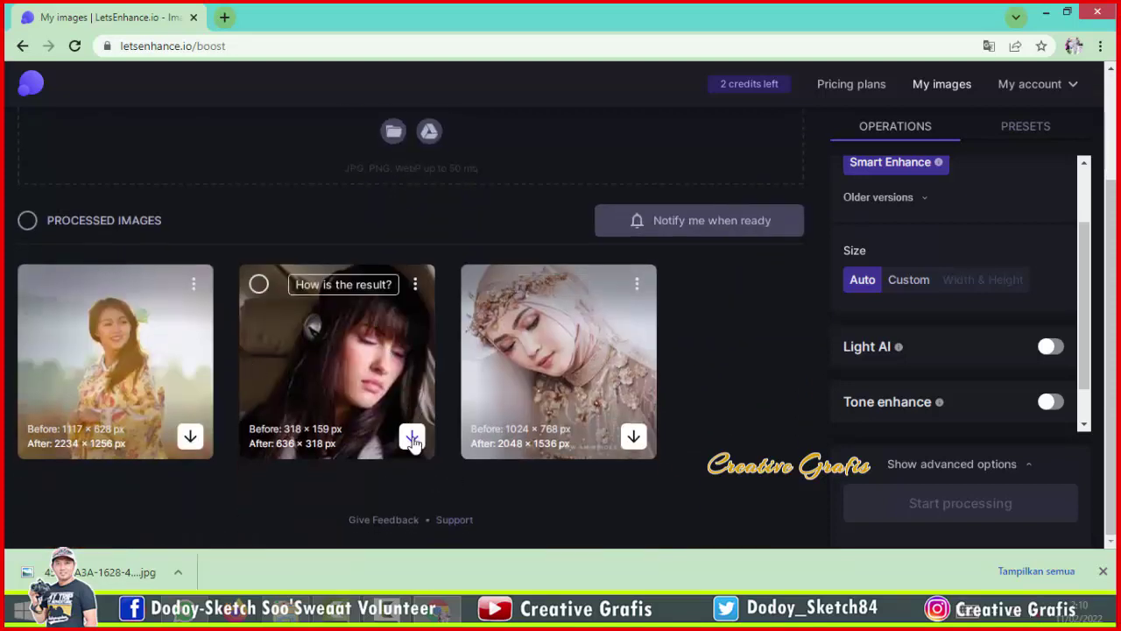
pyautogui.click(413, 439)
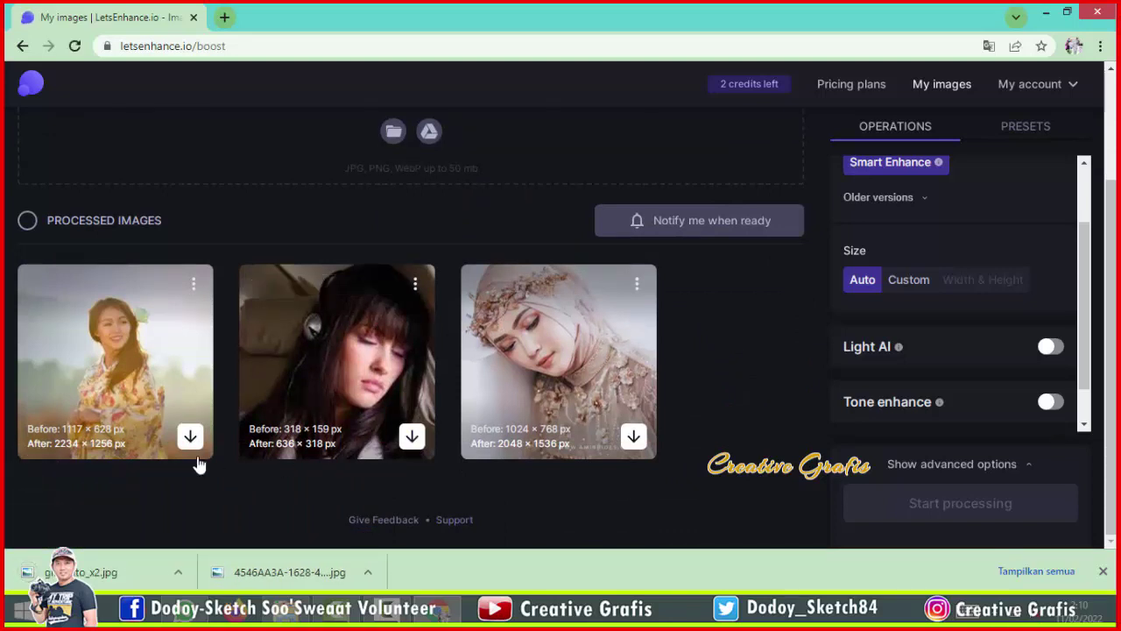
pyautogui.click(185, 438)
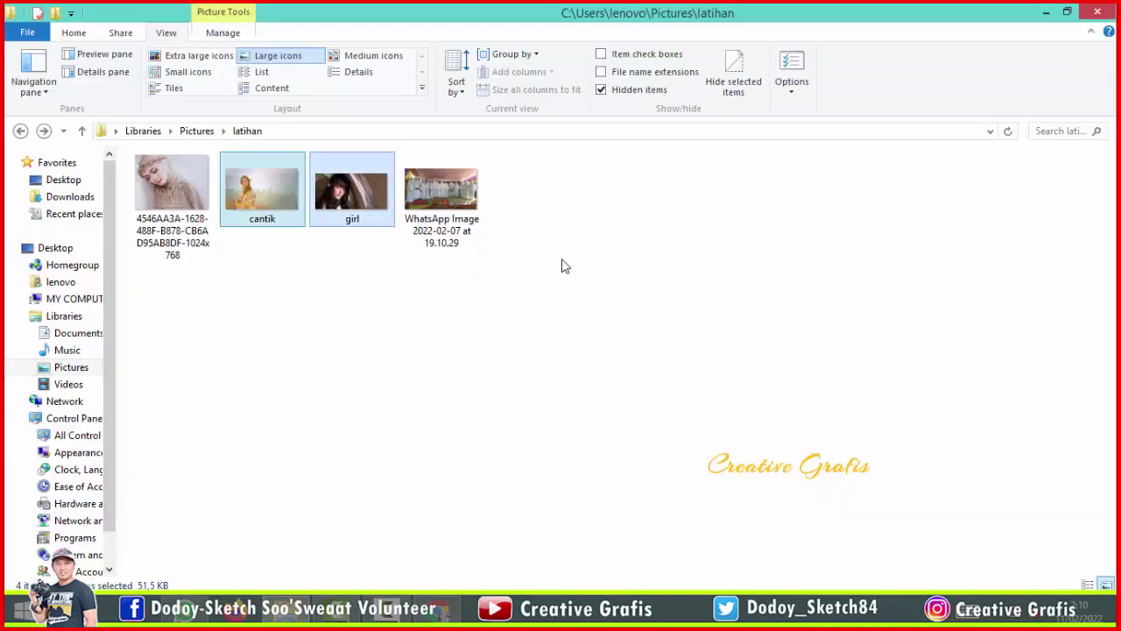
# - Delete the WhatsApp Image 2022-02-07 at 19.10.29 group photo from the latihan folder
pyautogui.click(445, 202)
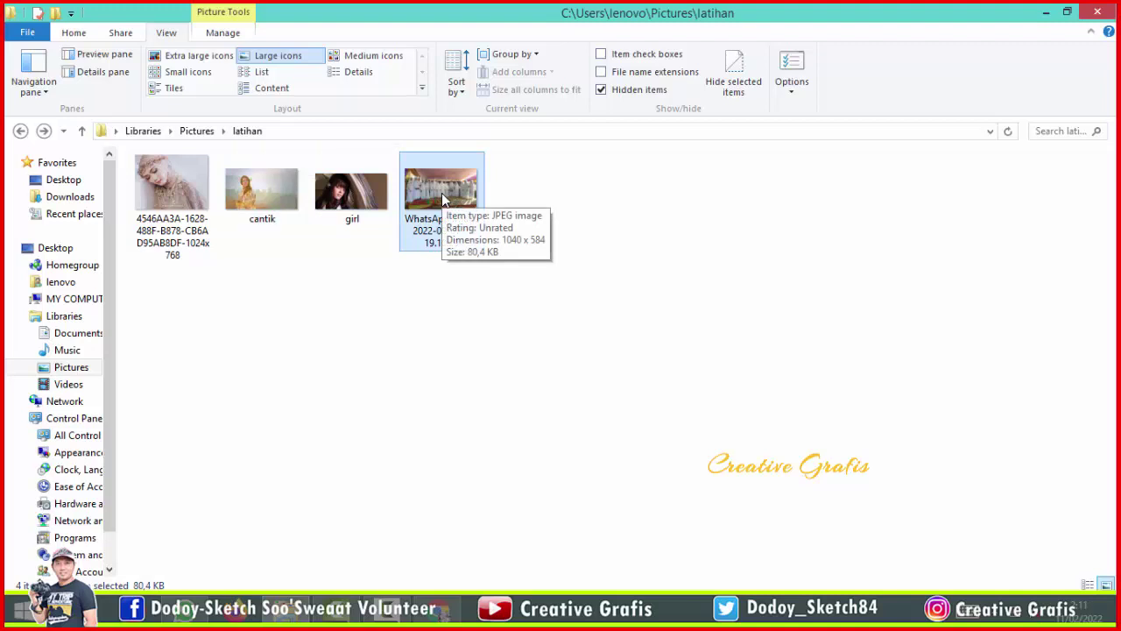
pyautogui.press('Delete')
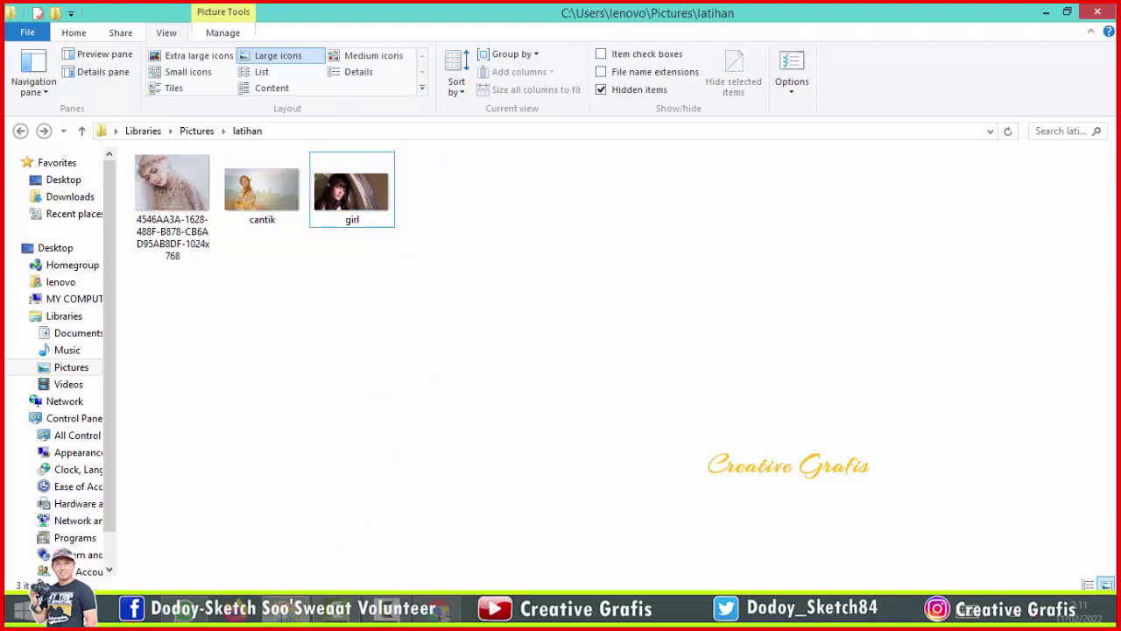
# - Copy the enhanced 4546AA3A, girl and cantik auto_x2 images from Downloads into the latihan folder
pyautogui.moveTo(285, 615)
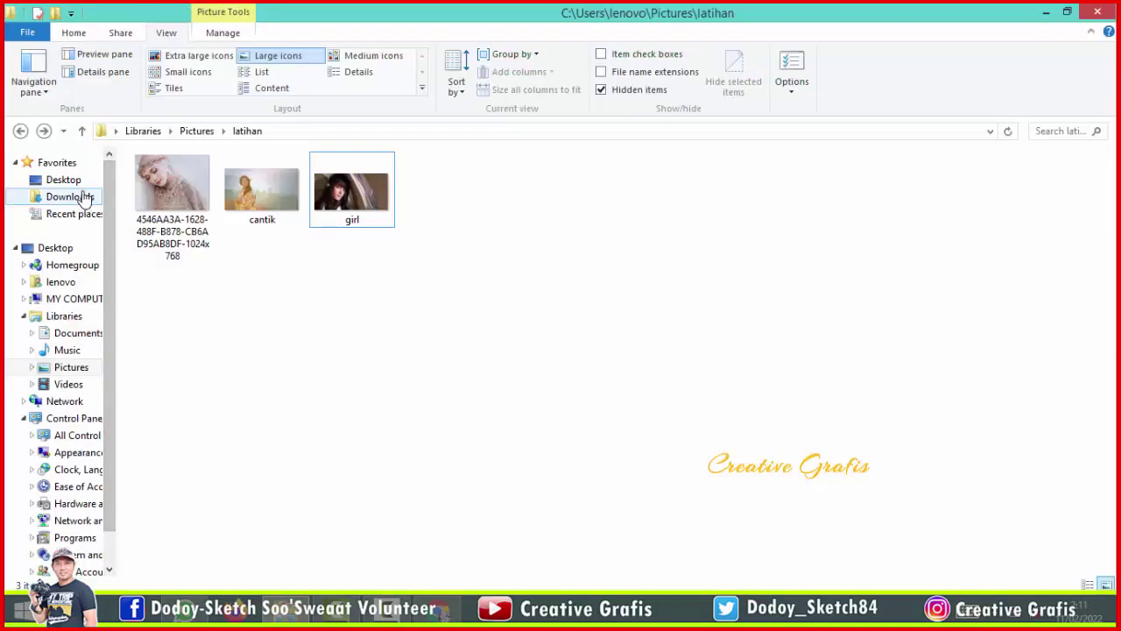
pyautogui.click(70, 196)
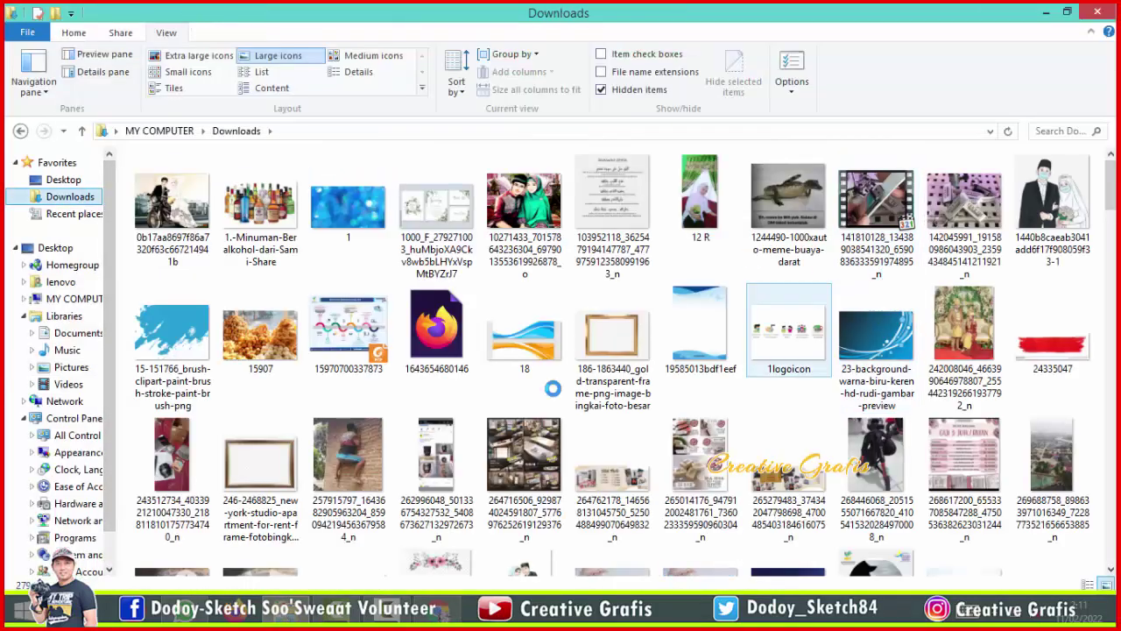
pyautogui.scroll(-15, 605, 529)
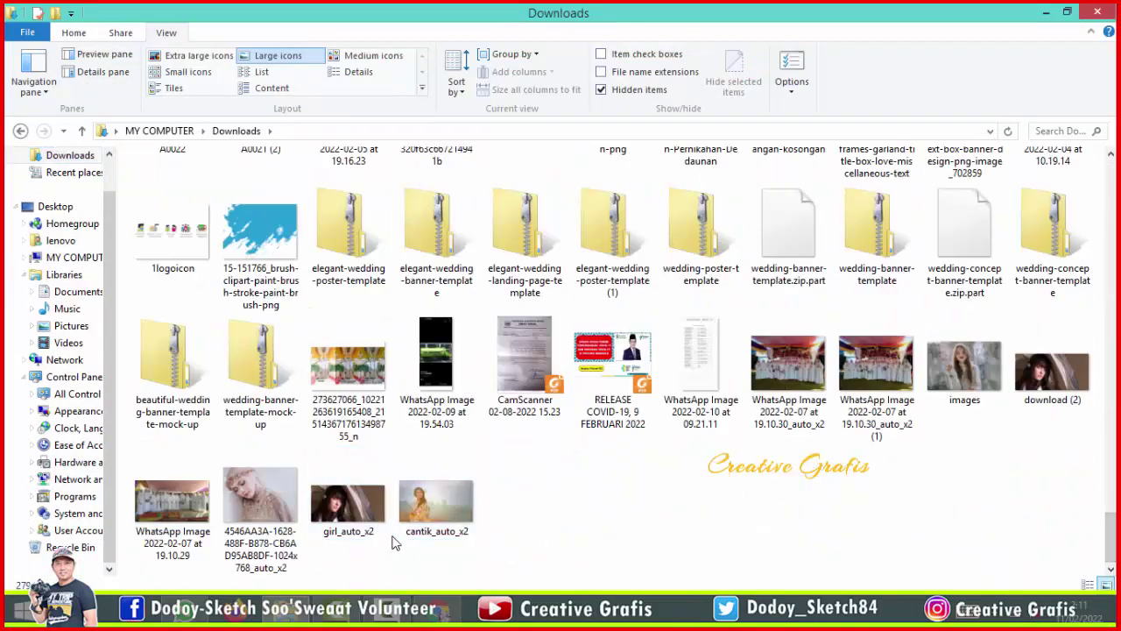
pyautogui.moveTo(568, 524); pyautogui.dragTo(263, 517)
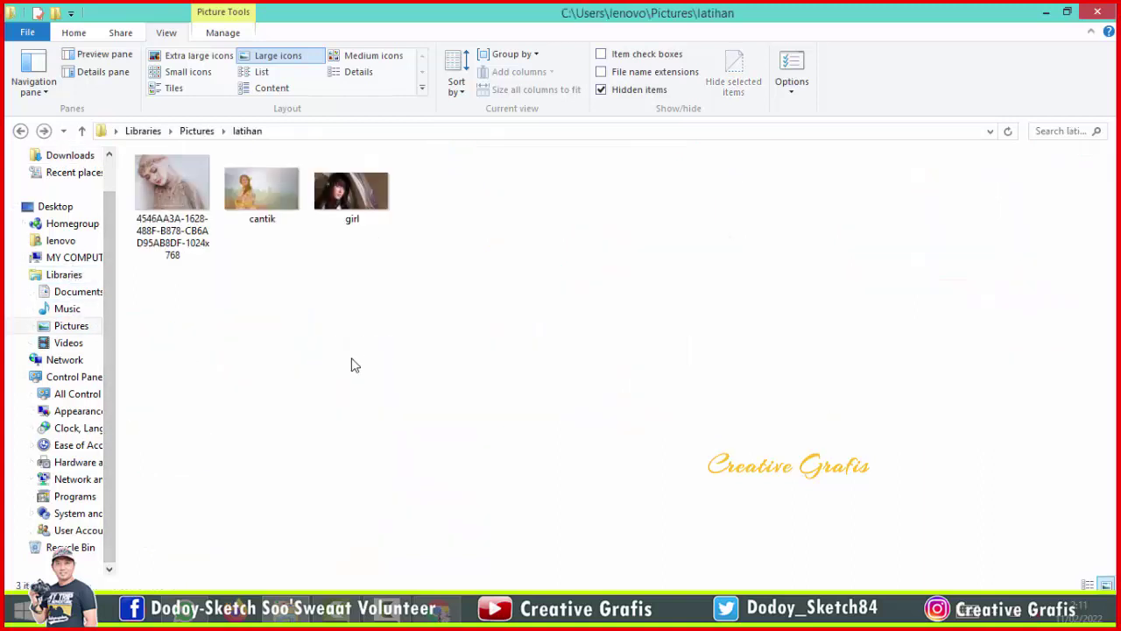
pyautogui.hotkey('ctrl', 'v')
pyautogui.click(350, 366)
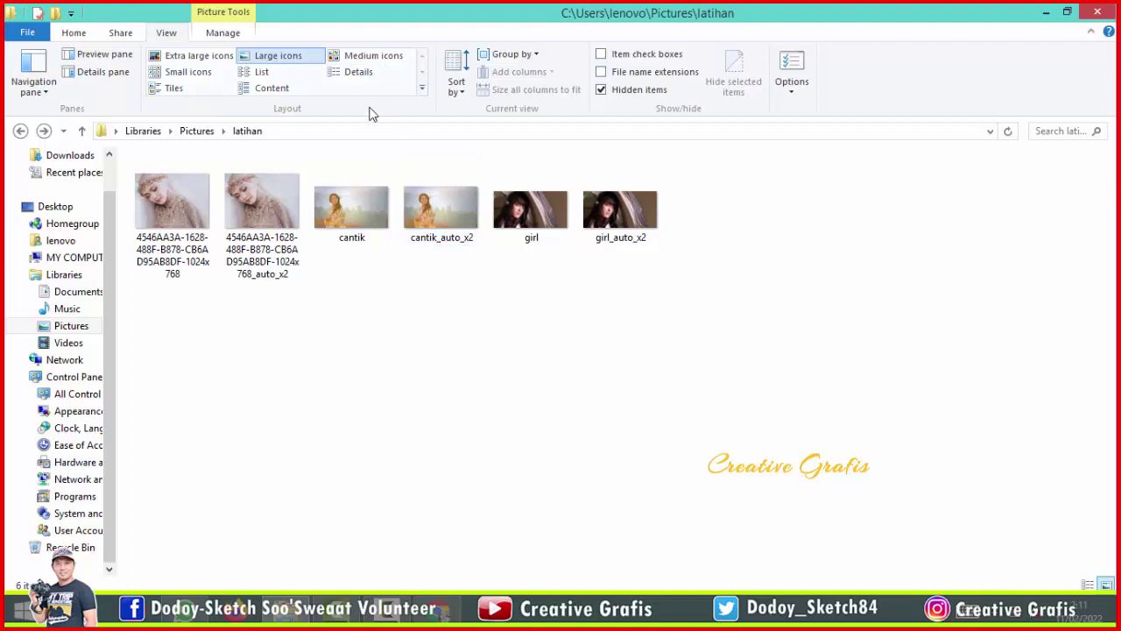
# - Show the latihan folder in Details view to compare the file sizes of the original and enhanced photos
pyautogui.click(360, 73)
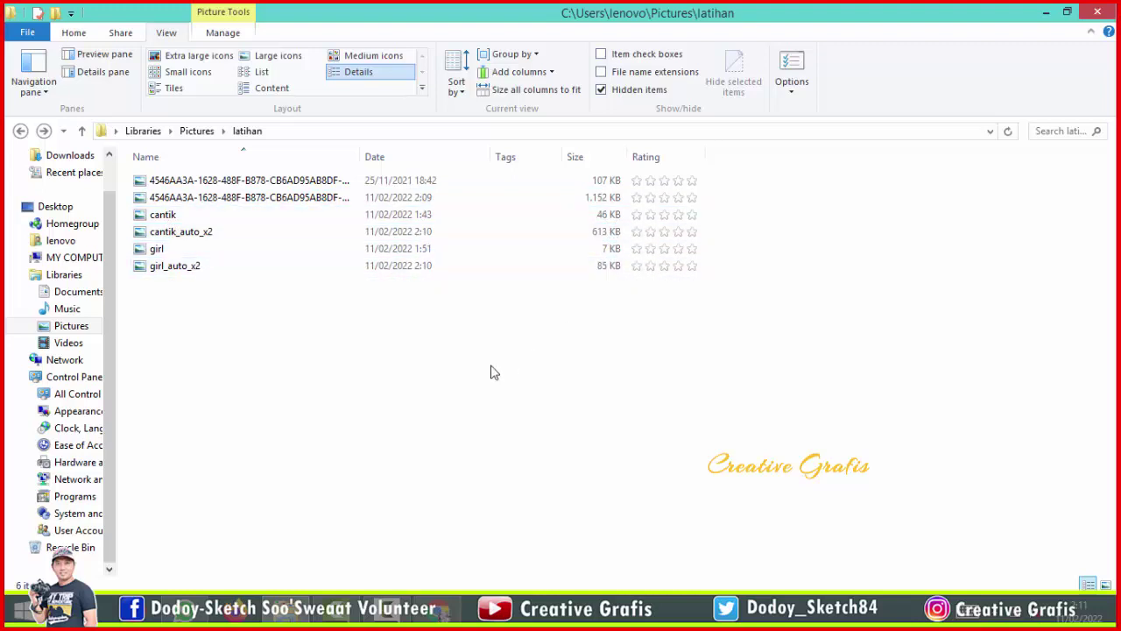
pyautogui.click(273, 55)
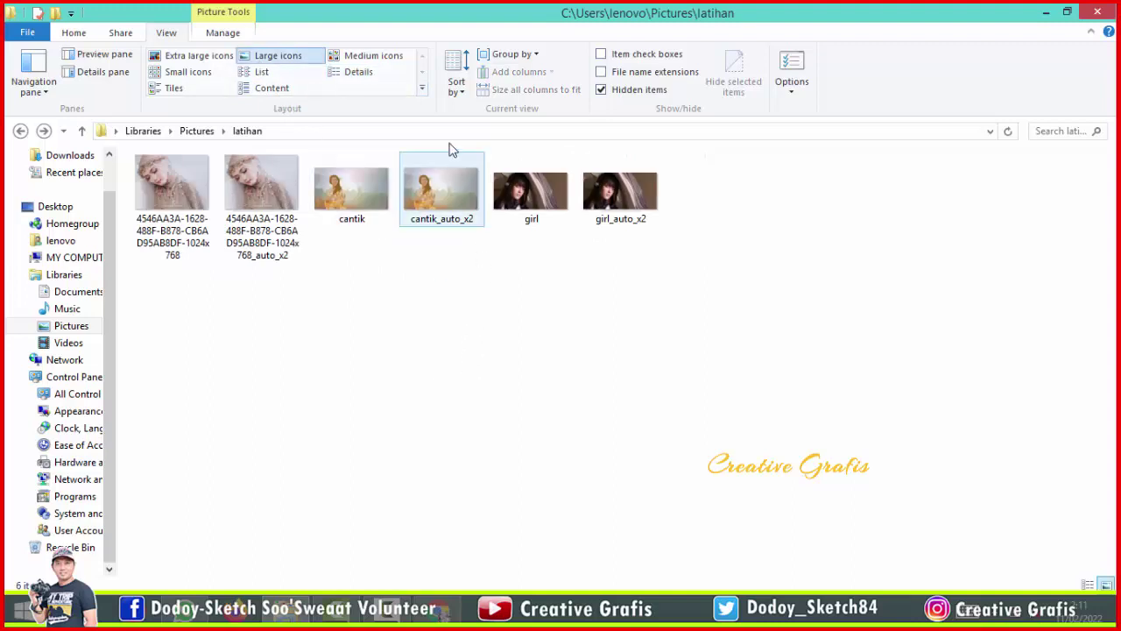
pyautogui.click(355, 72)
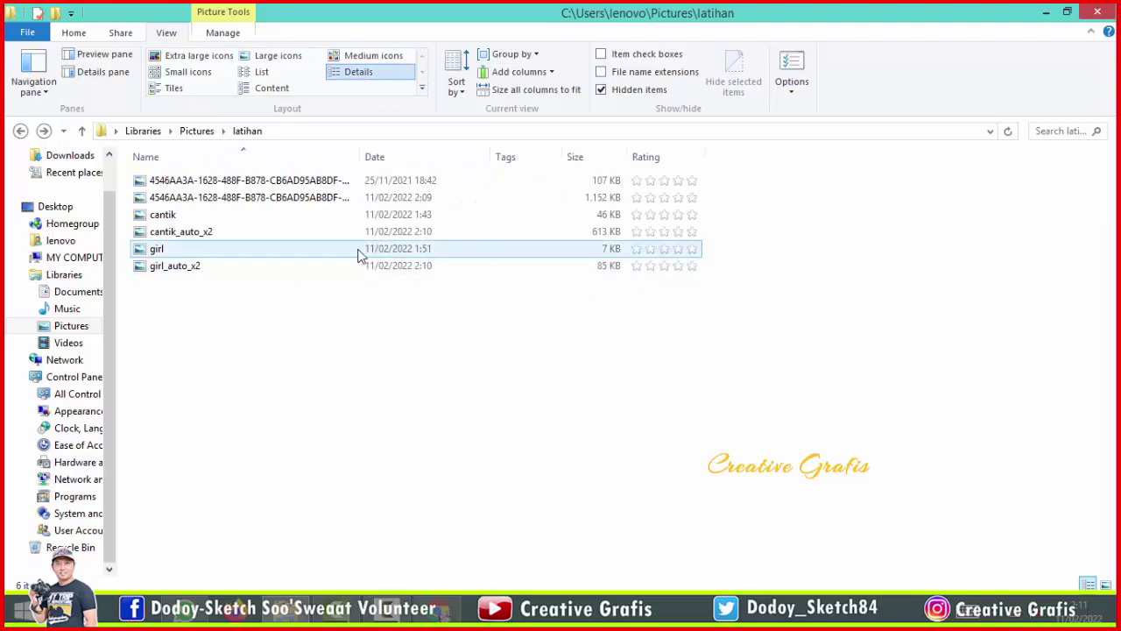
# - Open the girl and girl_auto_x2 photos in separate viewer windows and minimise the latihan folder behind them
pyautogui.doubleClick(151, 252)
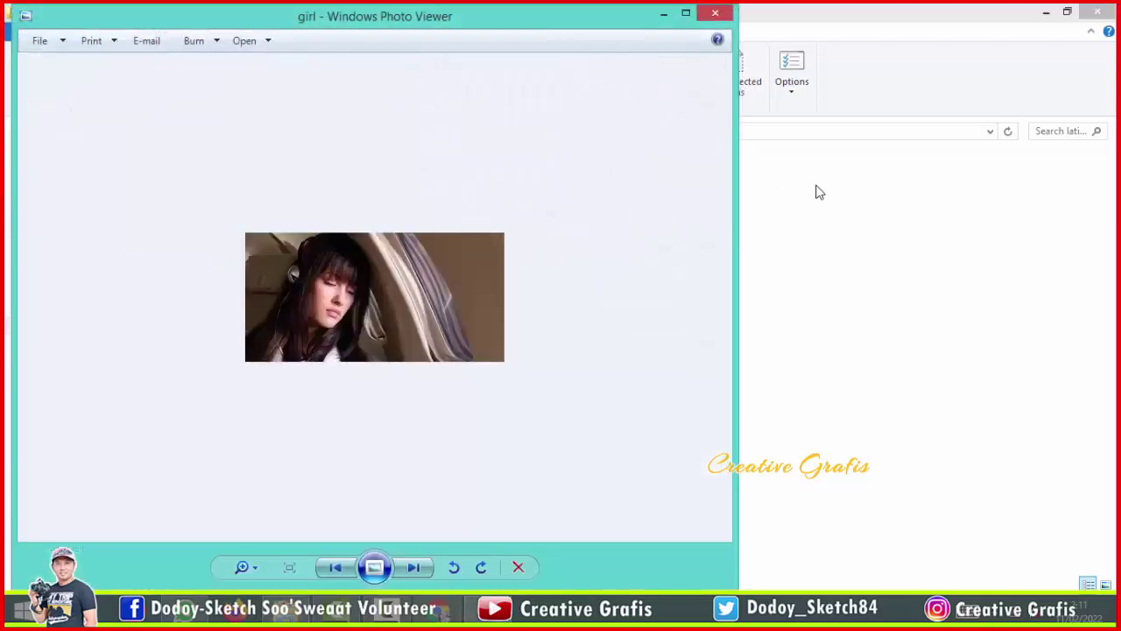
pyautogui.click(804, 201)
pyautogui.click(147, 272)
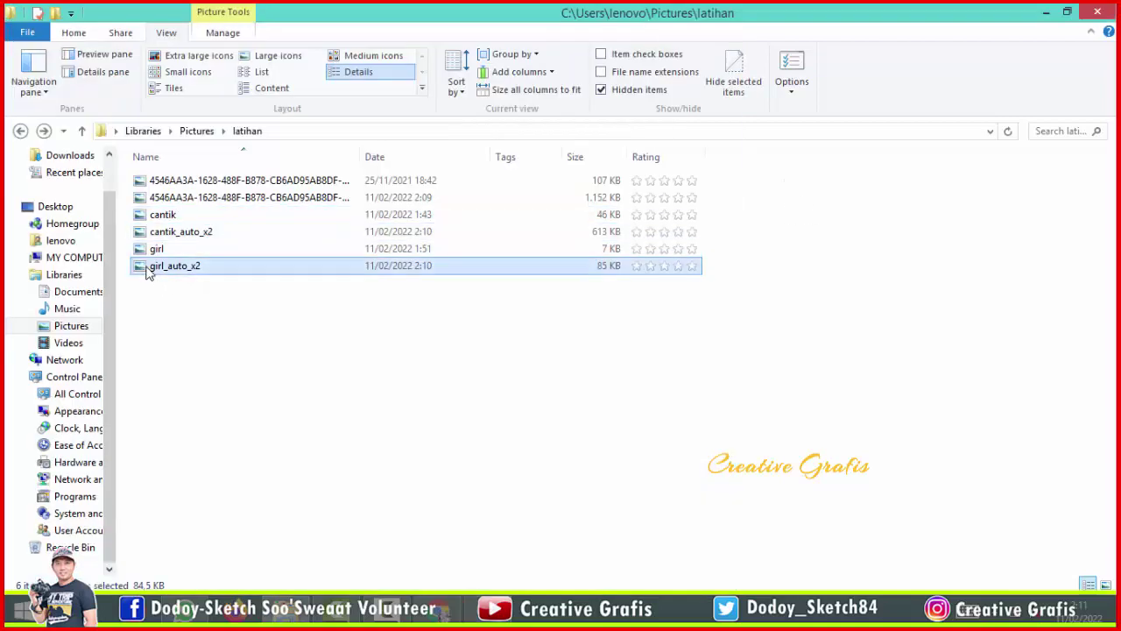
pyautogui.doubleClick(147, 272)
pyautogui.moveTo(341, 21); pyautogui.dragTo(879, 53)
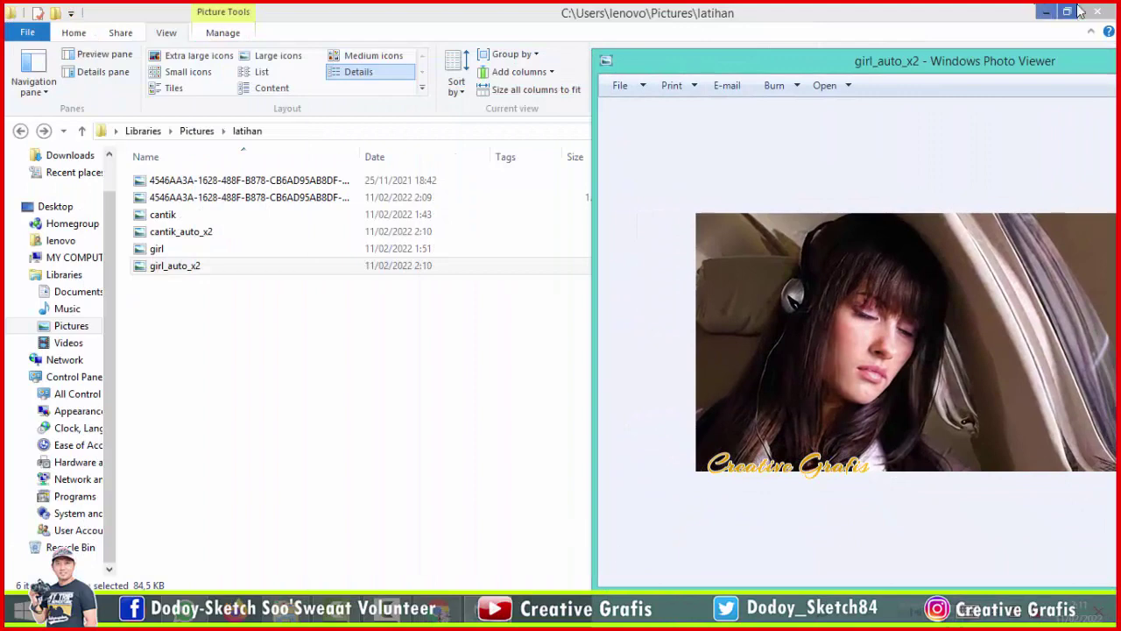
pyautogui.click(1080, 11)
pyautogui.click(1047, 12)
# - Arrange the girl and girl_auto_x2 viewer windows side by side and compare the sharpness of the two photos
pyautogui.click(523, 17)
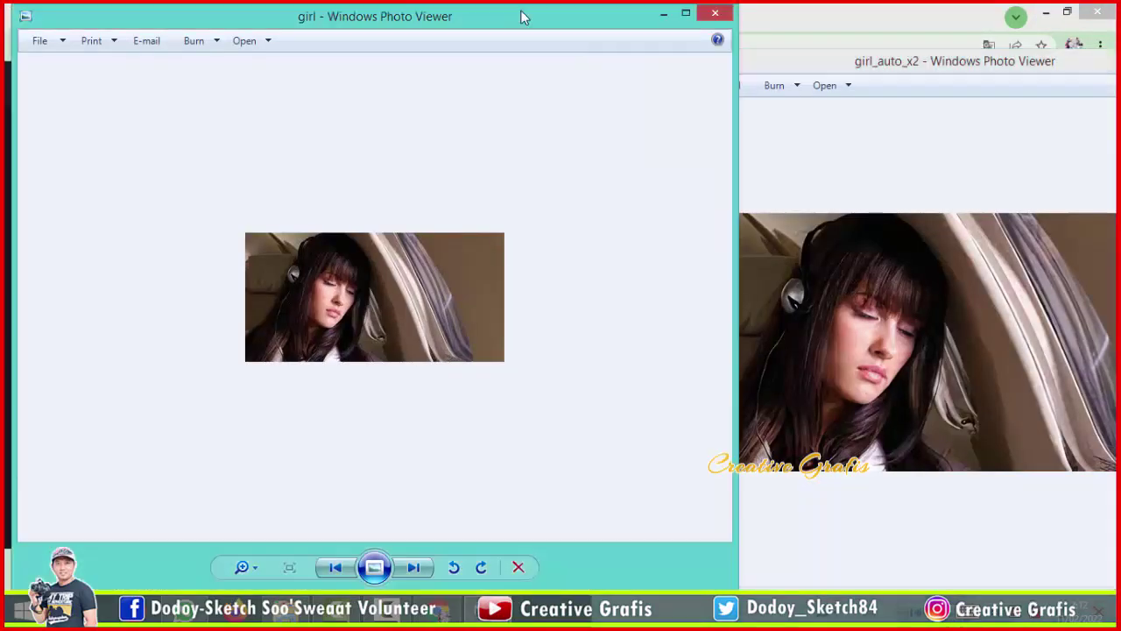
pyautogui.moveTo(523, 17); pyautogui.dragTo(474, 32)
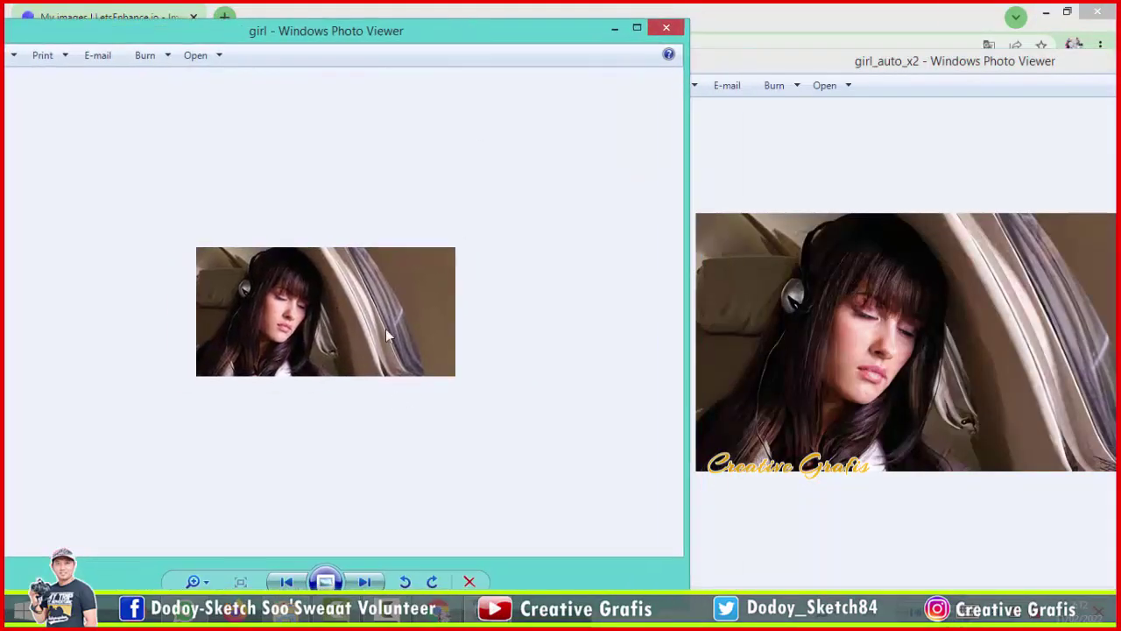
pyautogui.click(778, 130)
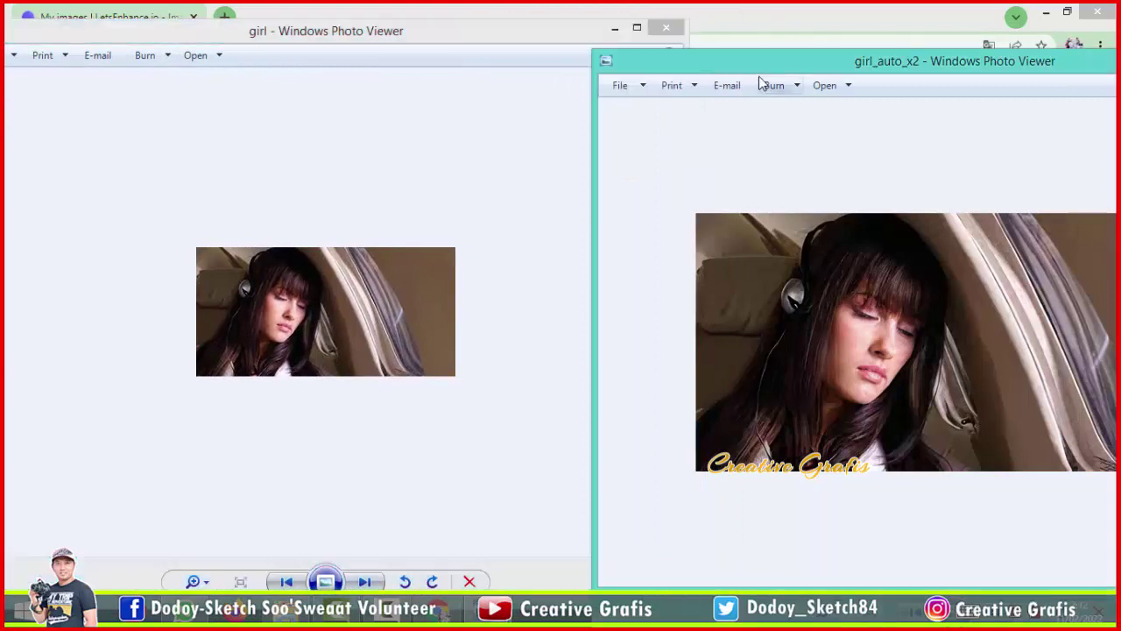
pyautogui.moveTo(738, 63); pyautogui.dragTo(692, 40)
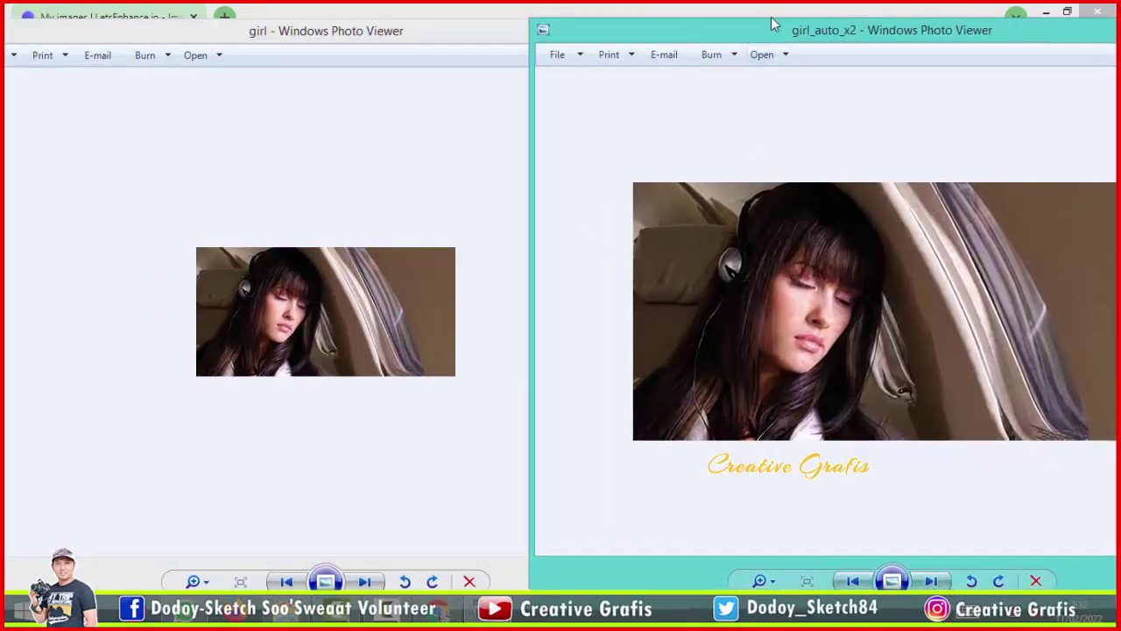
pyautogui.moveTo(771, 17); pyautogui.dragTo(709, 26)
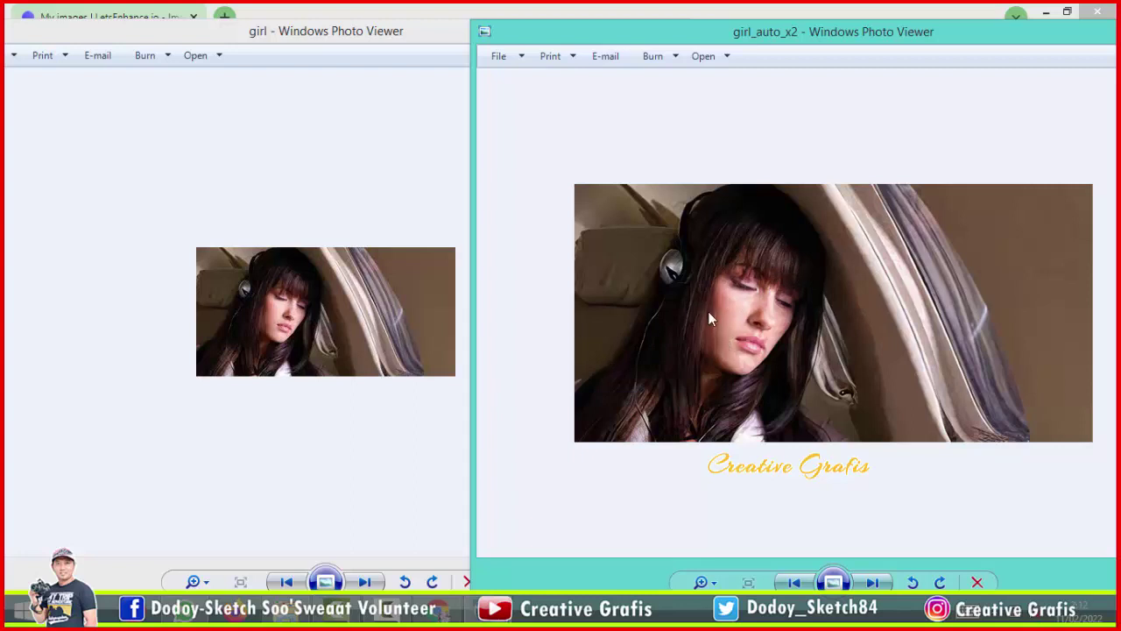
pyautogui.click(270, 329)
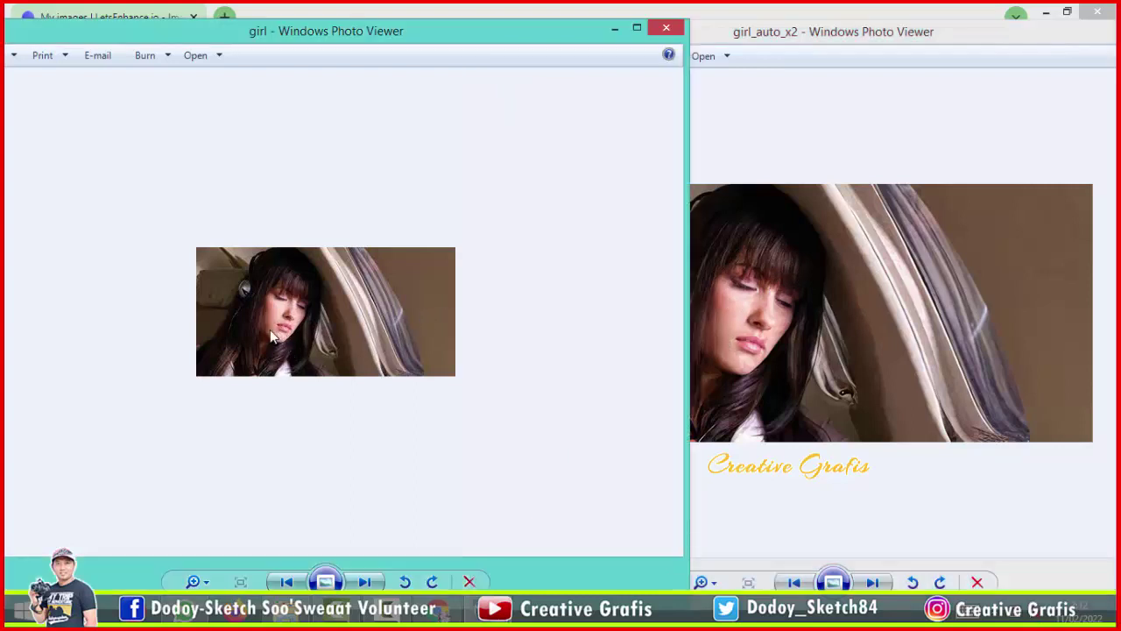
# - Zoom in on the woman's face in the girl and girl_auto_x2 photos to compare the facial and hair detail
pyautogui.scroll(5, 269, 328)
pyautogui.moveTo(245, 326)
pyautogui.mouseDown()
pyautogui.moveTo(284, 321)
pyautogui.moveTo(260, 319)
pyautogui.mouseUp()
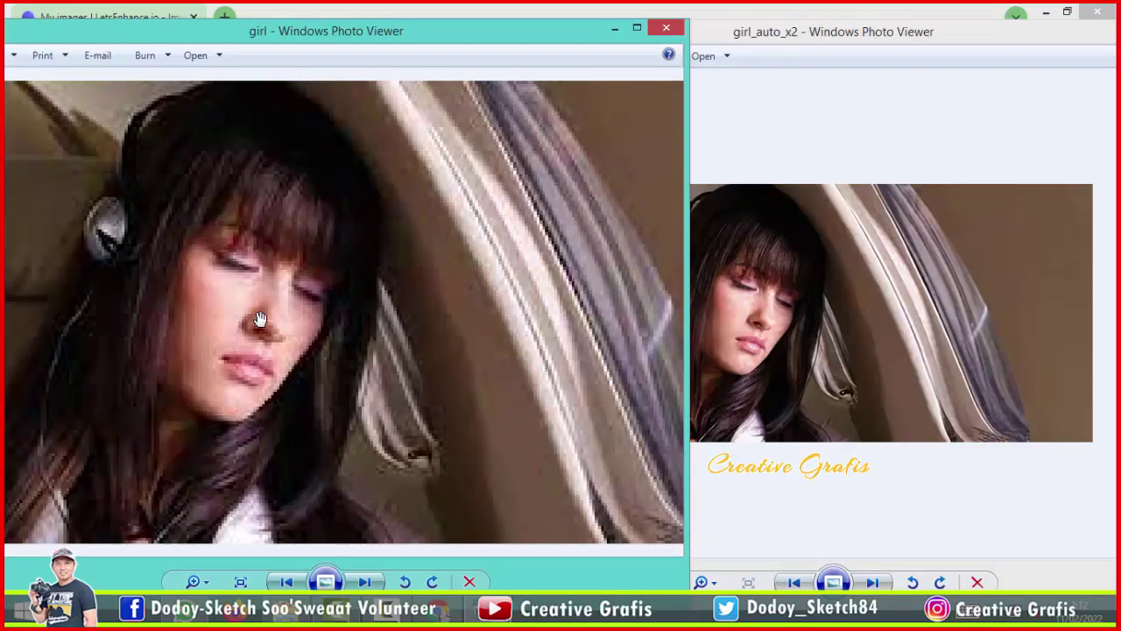
pyautogui.click(862, 324)
pyautogui.scroll(3, 686, 328)
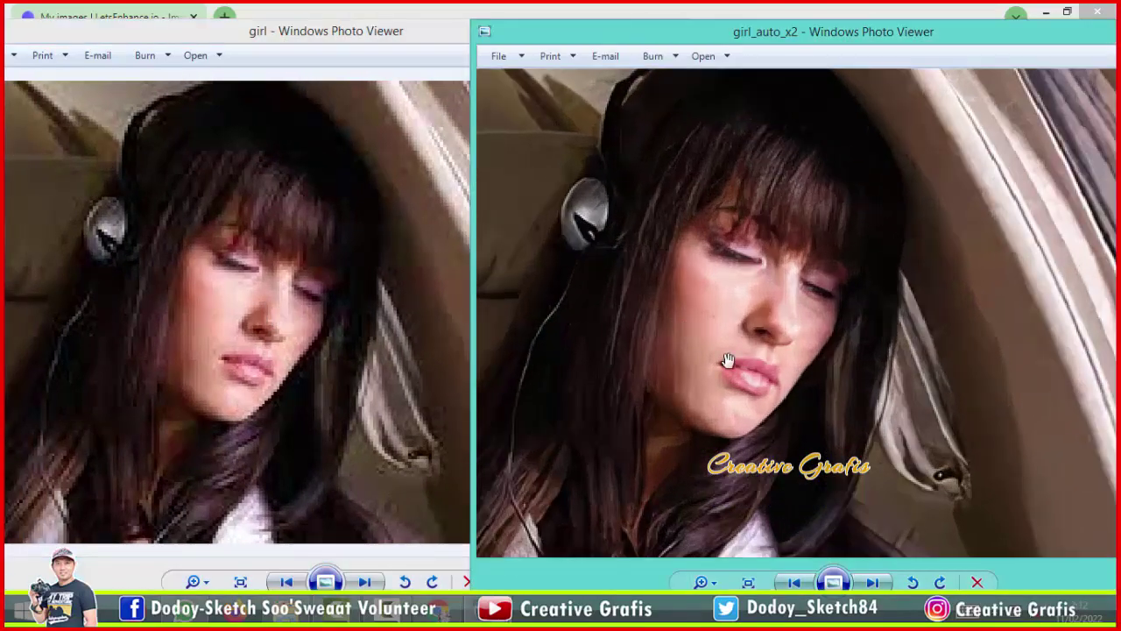
pyautogui.scroll(1, 729, 361)
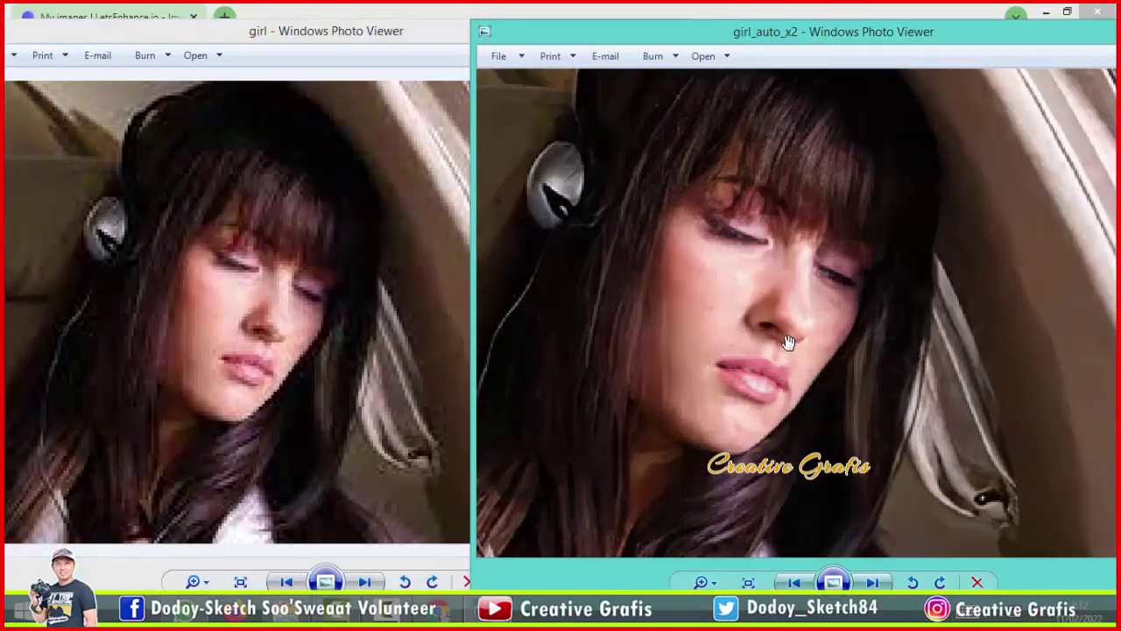
pyautogui.scroll(-1, 788, 342)
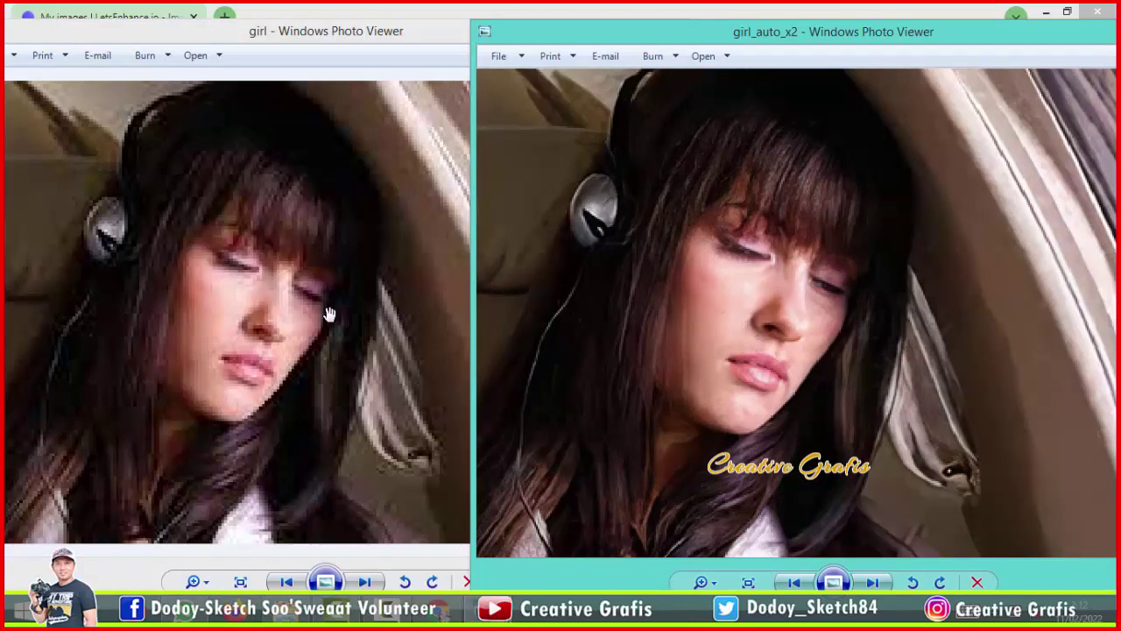
pyautogui.scroll(-1, 704, 351)
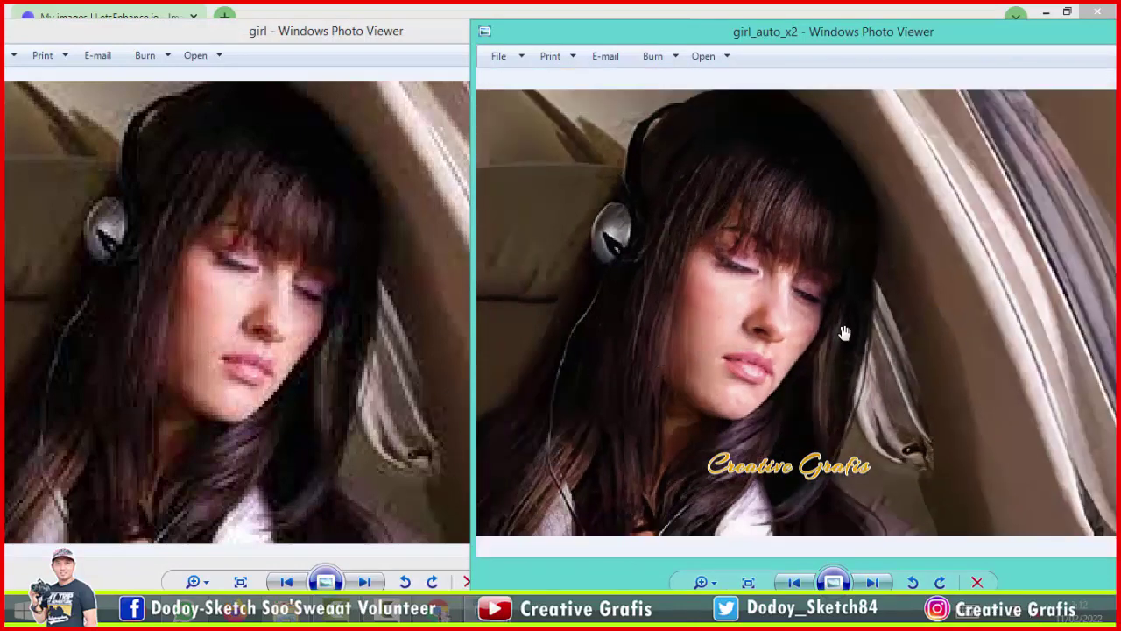
pyautogui.scroll(2, 693, 353)
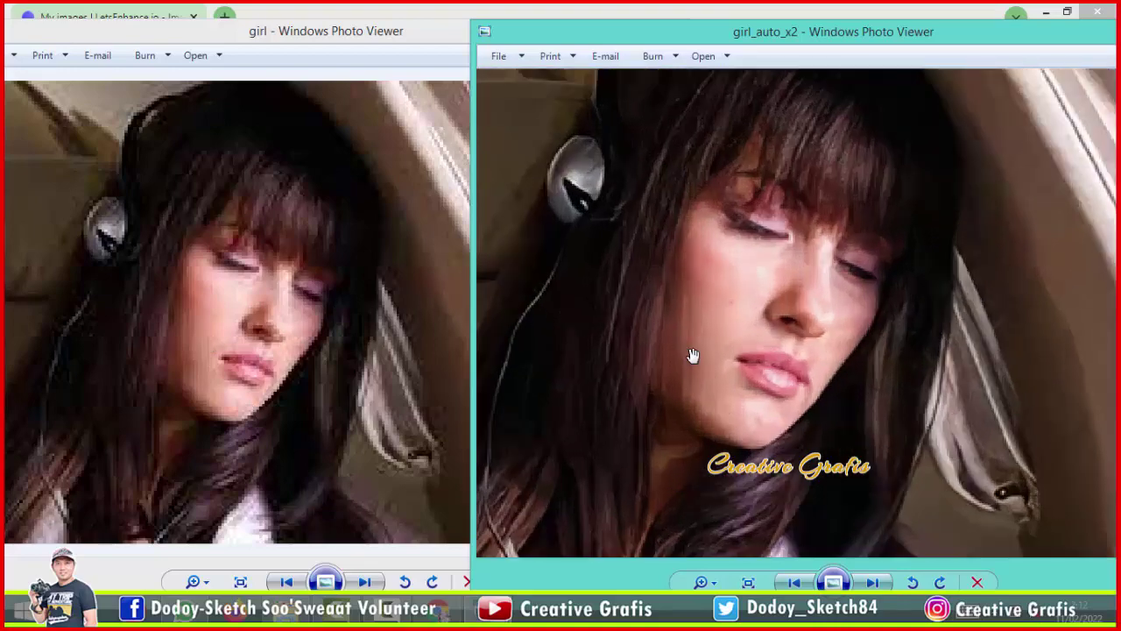
pyautogui.scroll(-3, 703, 348)
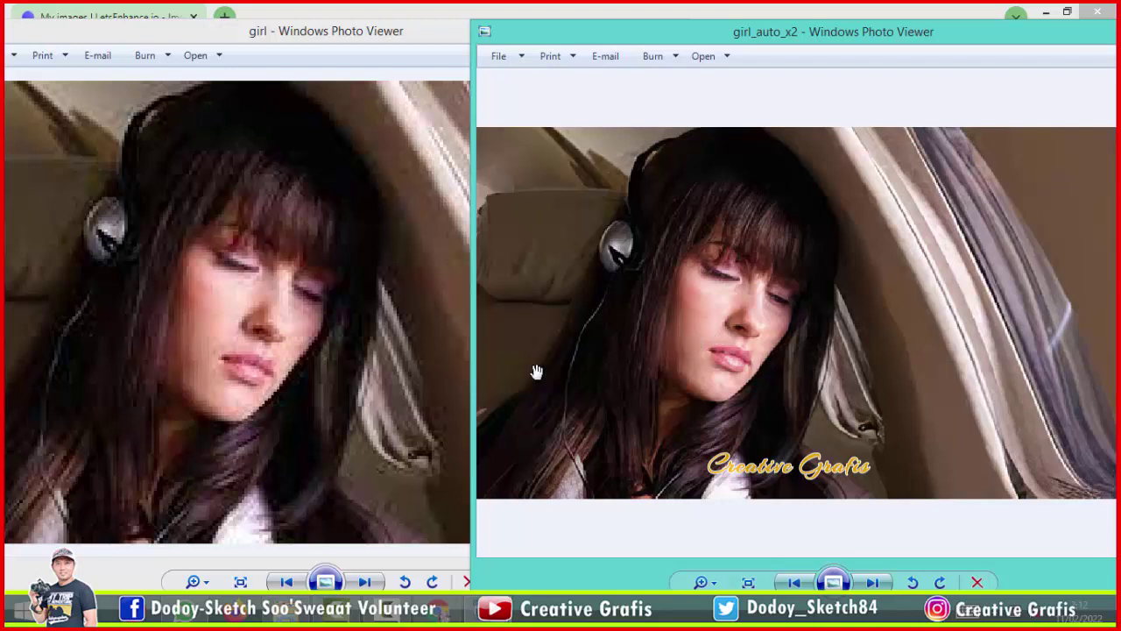
pyautogui.click(352, 370)
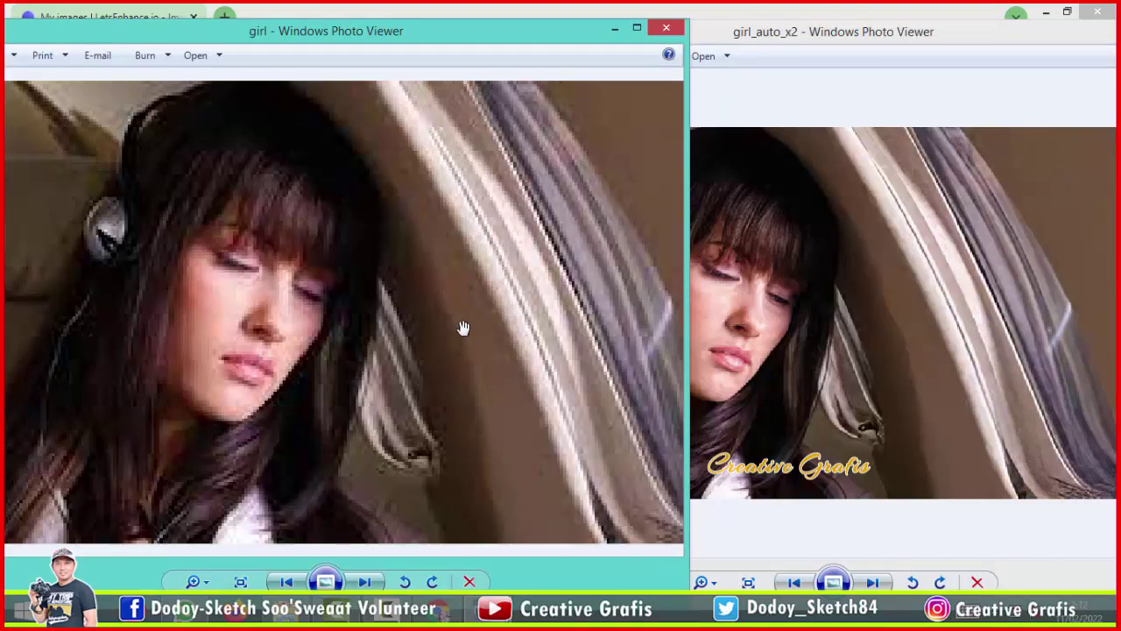
# - Close the girl and girl_auto_x2 viewer windows and return to the latihan folder
pyautogui.click(665, 30)
pyautogui.click(1016, 35)
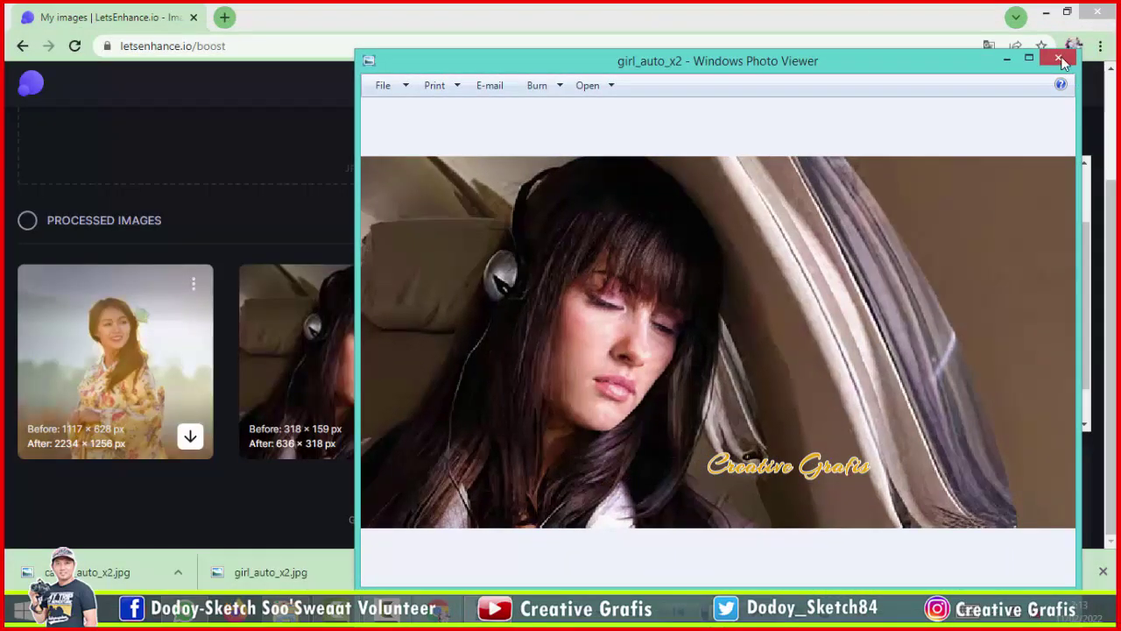
pyautogui.hotkey('alt', 'Tab')
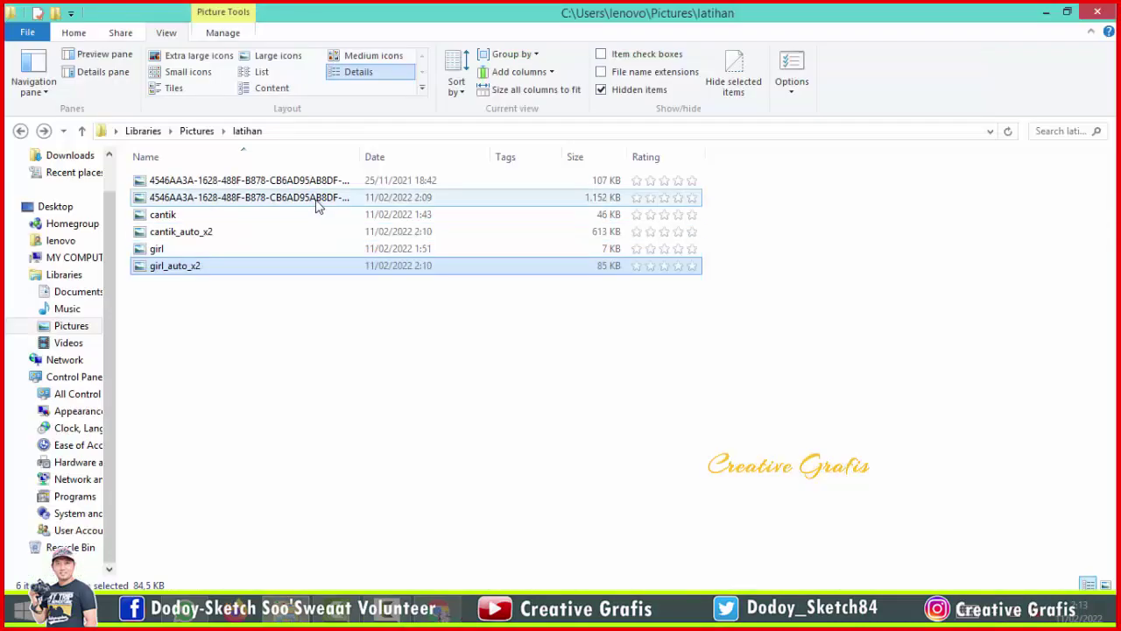
# - Open the cantik and cantik_auto_x2 photos in separate viewer windows and move the enhanced photo's window aside
pyautogui.click(164, 218)
pyautogui.doubleClick(164, 218)
pyautogui.doubleClick(181, 231)
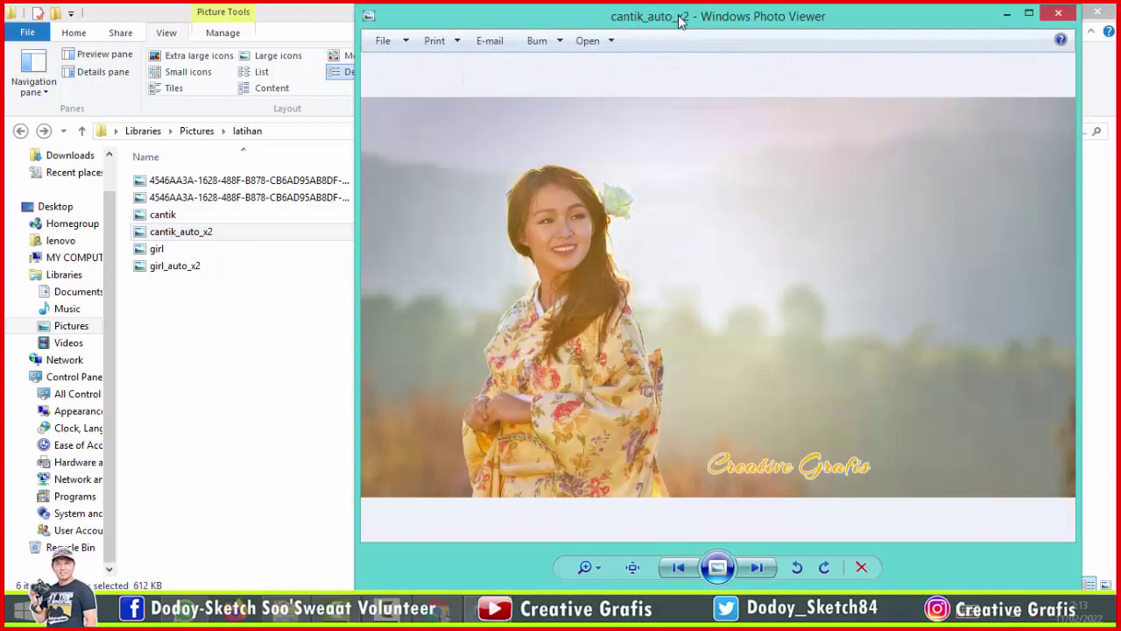
pyautogui.moveTo(682, 23)
pyautogui.mouseDown()
pyautogui.moveTo(688, 165)
pyautogui.moveTo(726, 35)
pyautogui.moveTo(713, 15)
pyautogui.moveTo(704, 23)
pyautogui.mouseUp()
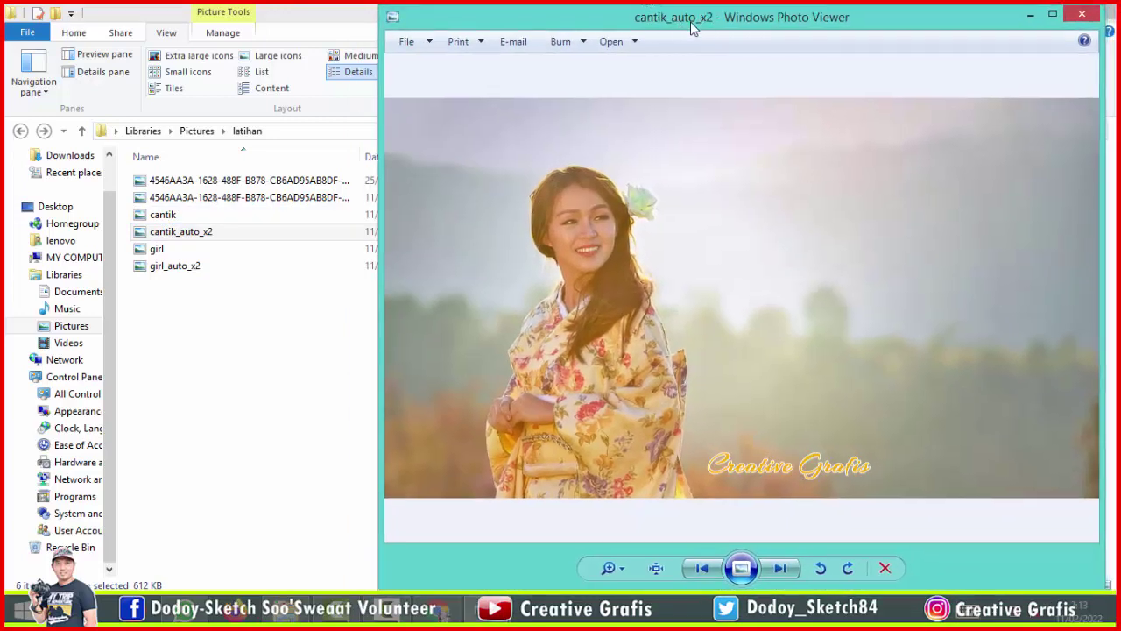